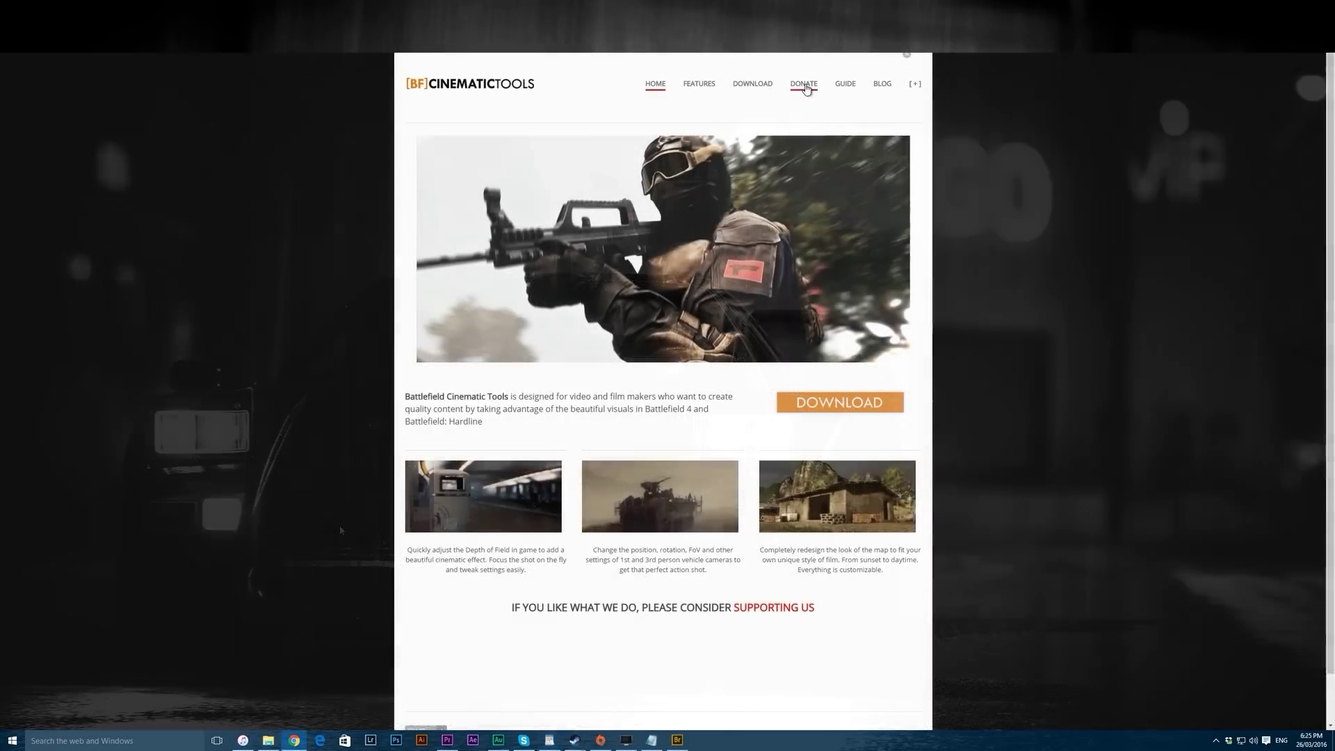
# - Open the donation page of the Battlefield Cinematic Tools website
pyautogui.click(805, 86)
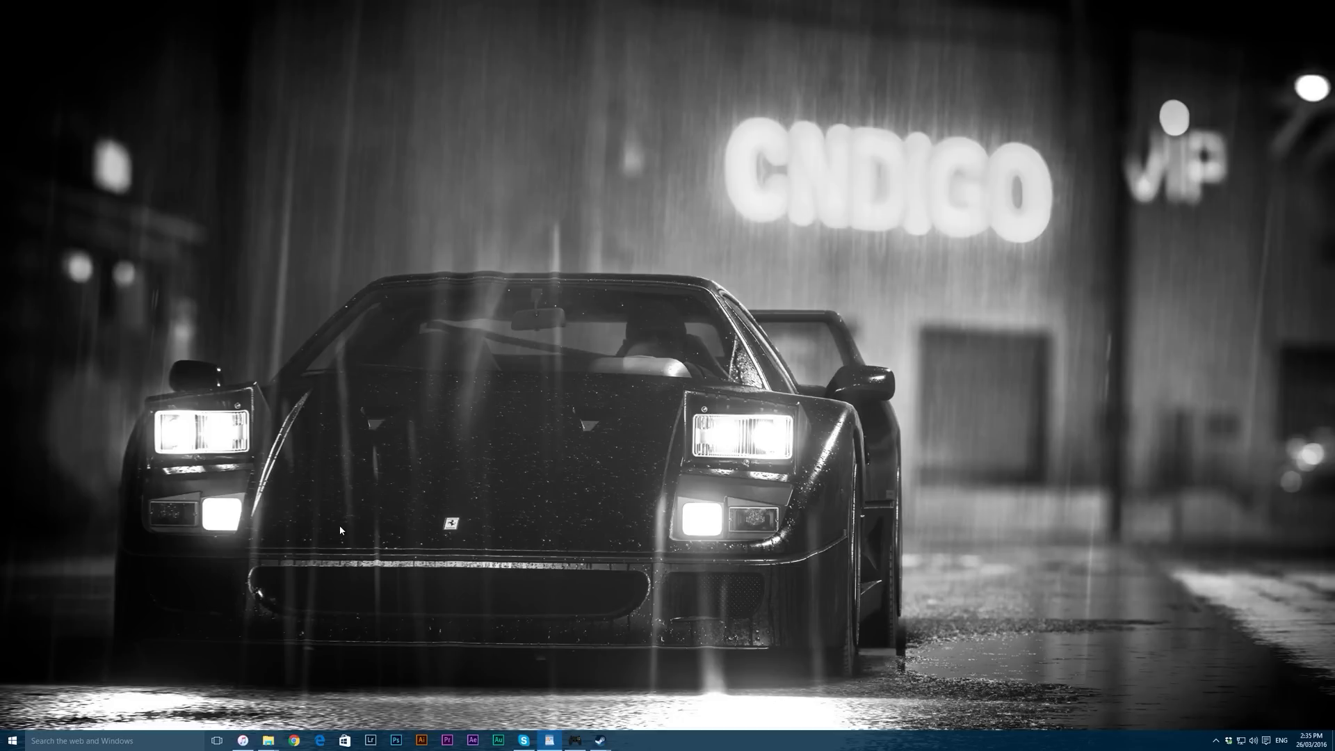
# - Bring up the NFS16-e253aa, BF_Cinematic_Tools and SWBF_CT_151201 folders and open SWBF Cinematic Tools.exe
pyautogui.click(268, 739)
pyautogui.click(191, 684)
pyautogui.moveTo(270, 738)
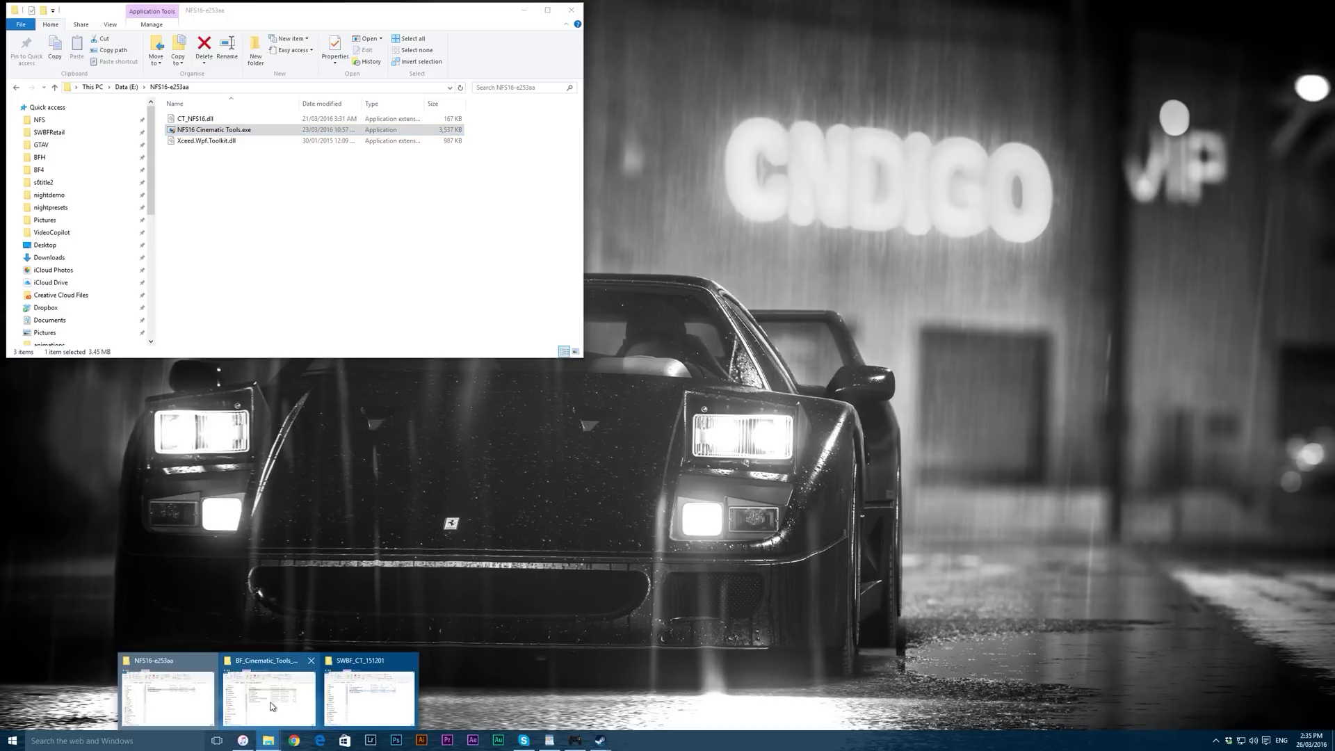
pyautogui.click(268, 692)
pyautogui.click(368, 692)
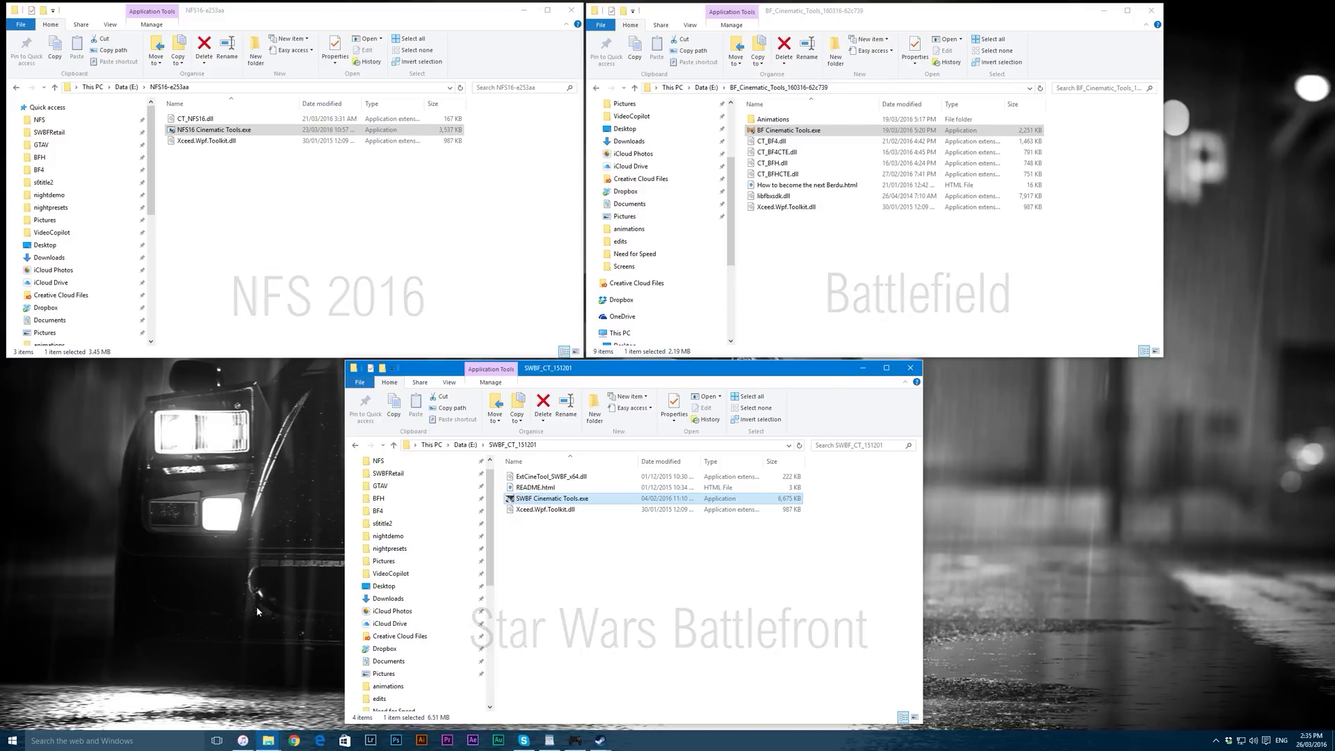
pyautogui.doubleClick(542, 490)
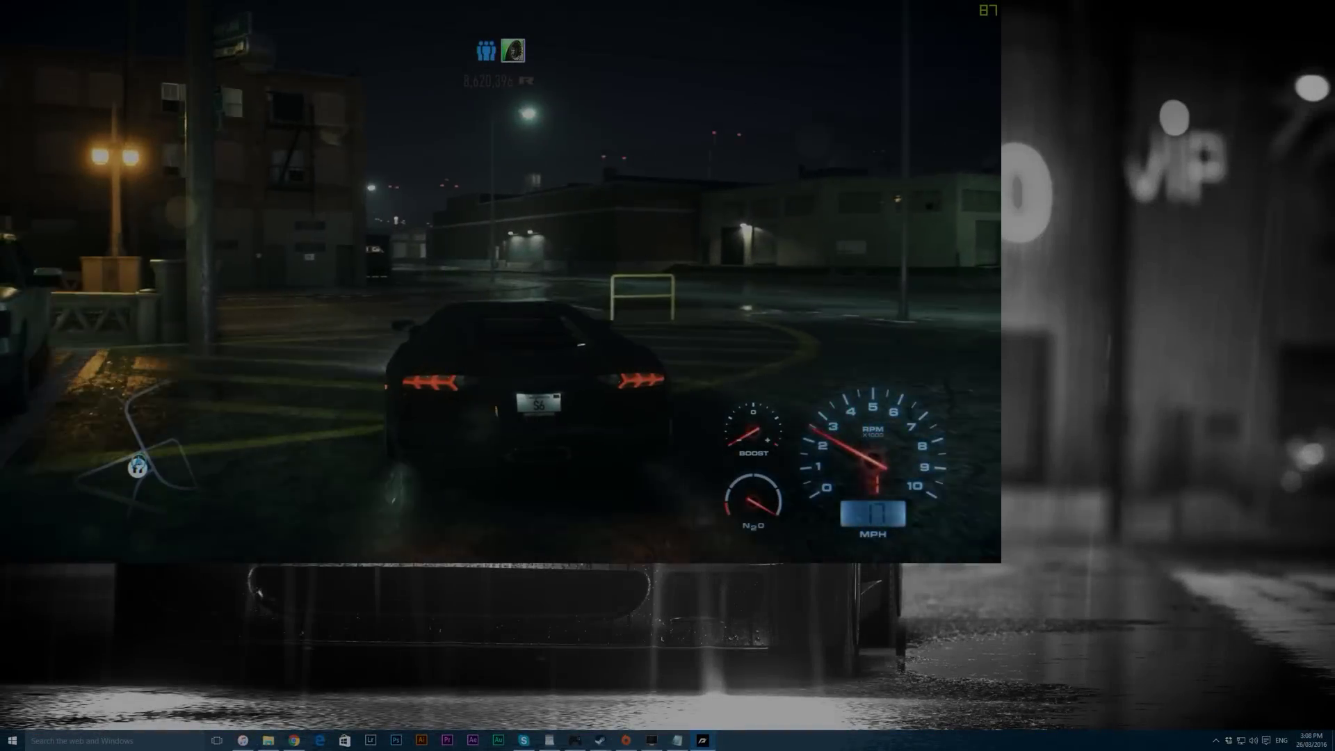
# - Drive the car out of the lot, along the street onto the bridge, and brake it to a stop
pyautogui.press('Left')
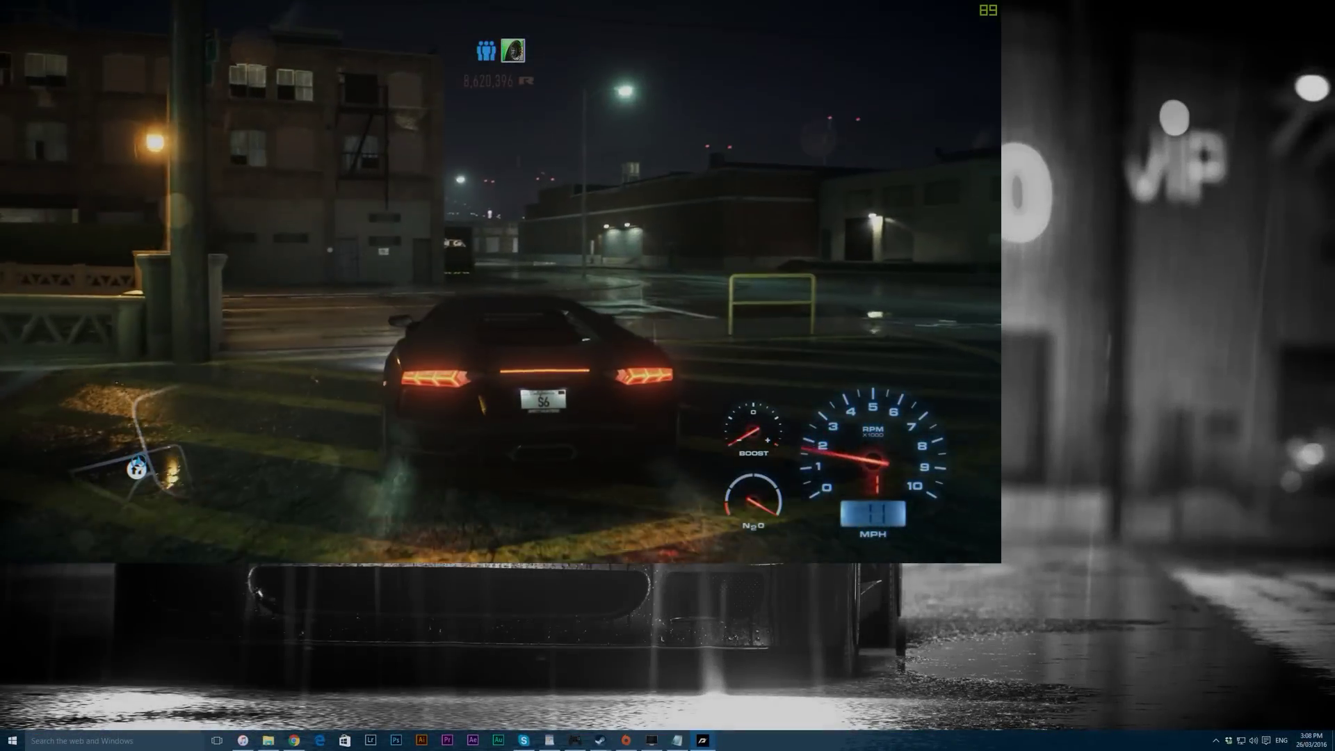
pyautogui.press('Up')
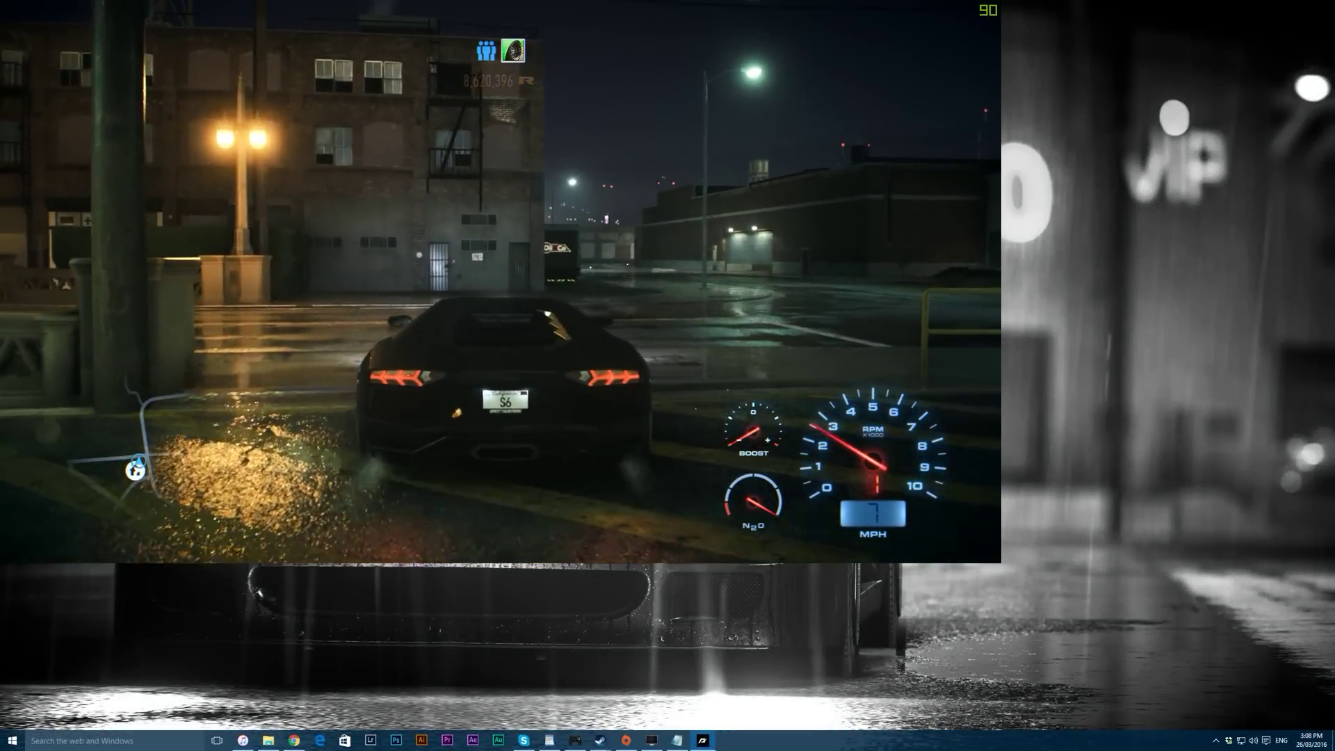
pyautogui.press('Left')
pyautogui.press('Up')
pyautogui.press('Left')
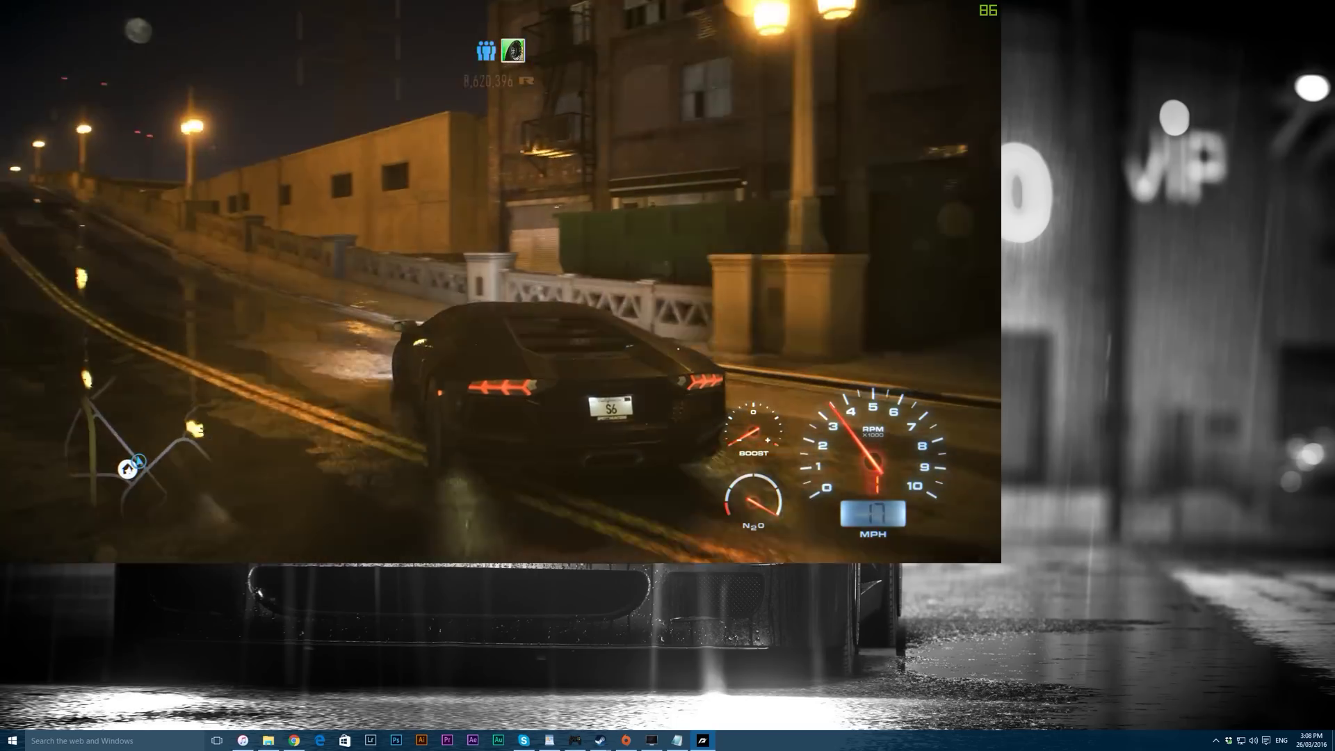
pyautogui.press('Up')
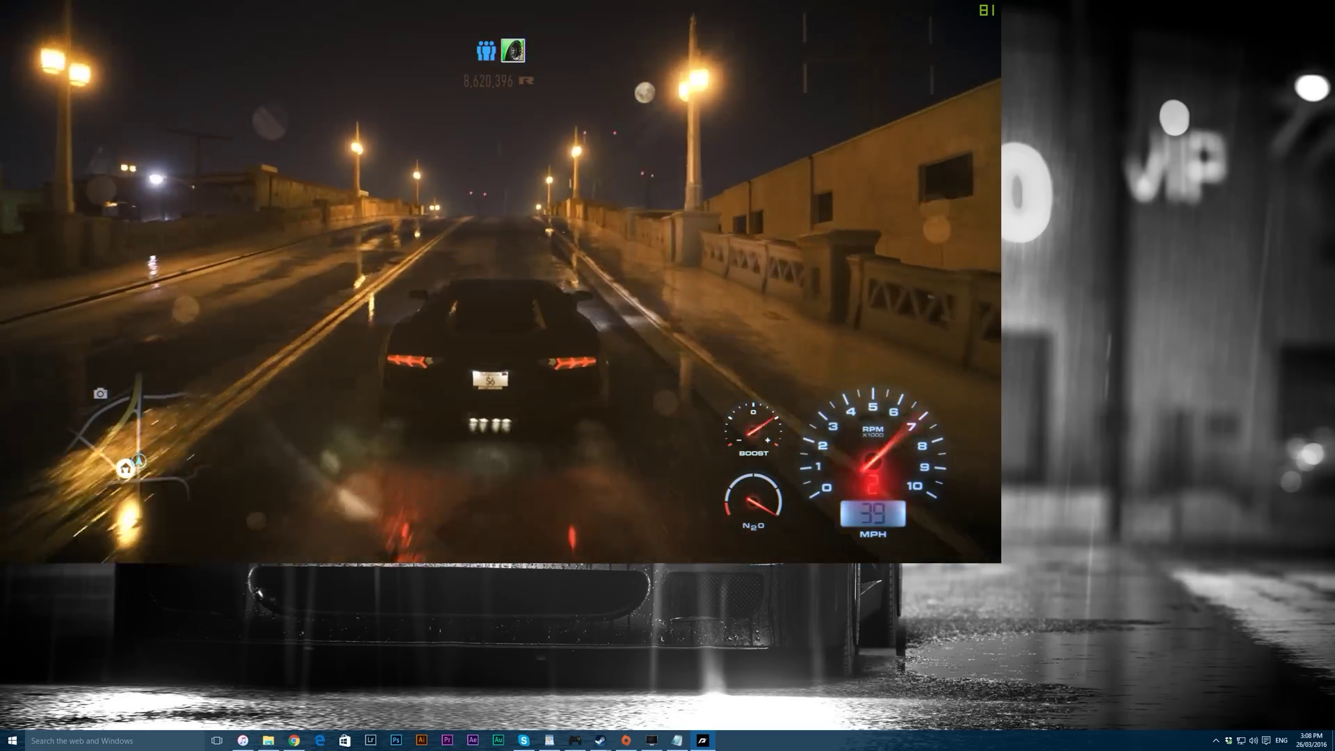
pyautogui.press('Down')
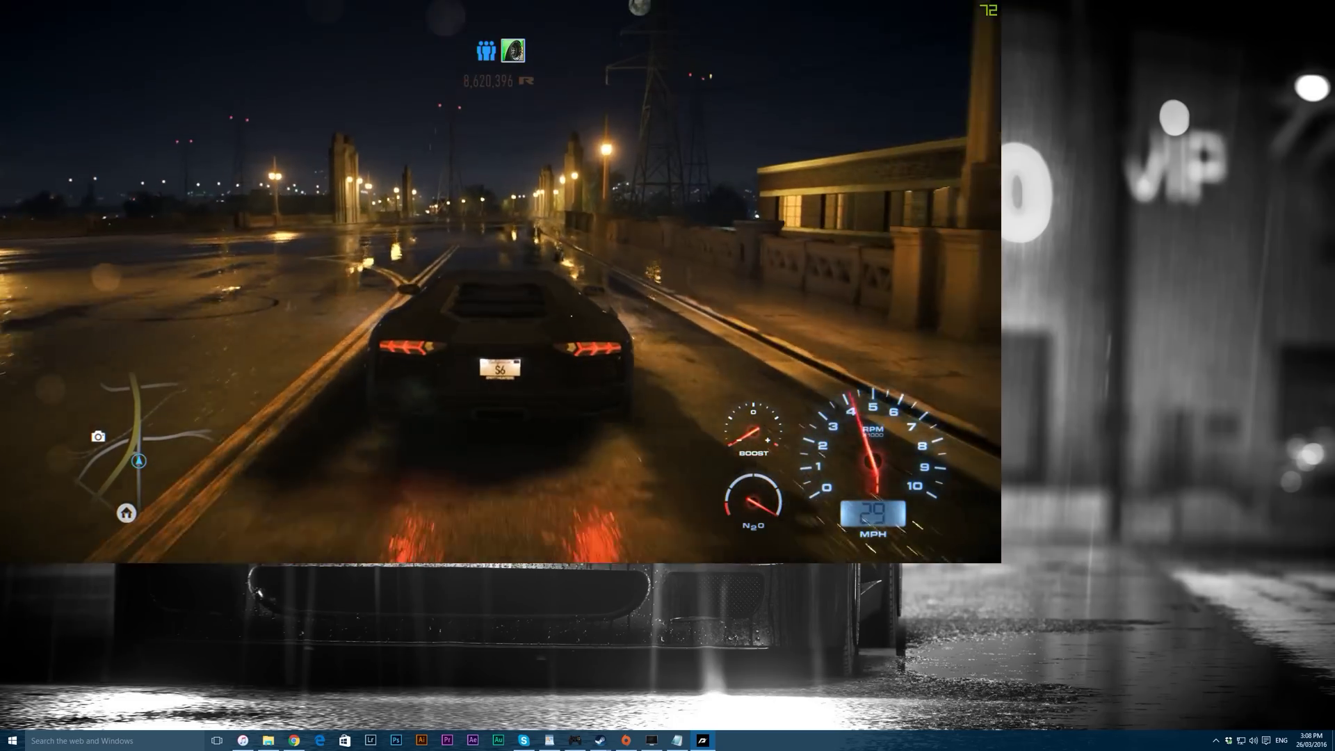
pyautogui.press('Down')
pyautogui.press('Right')
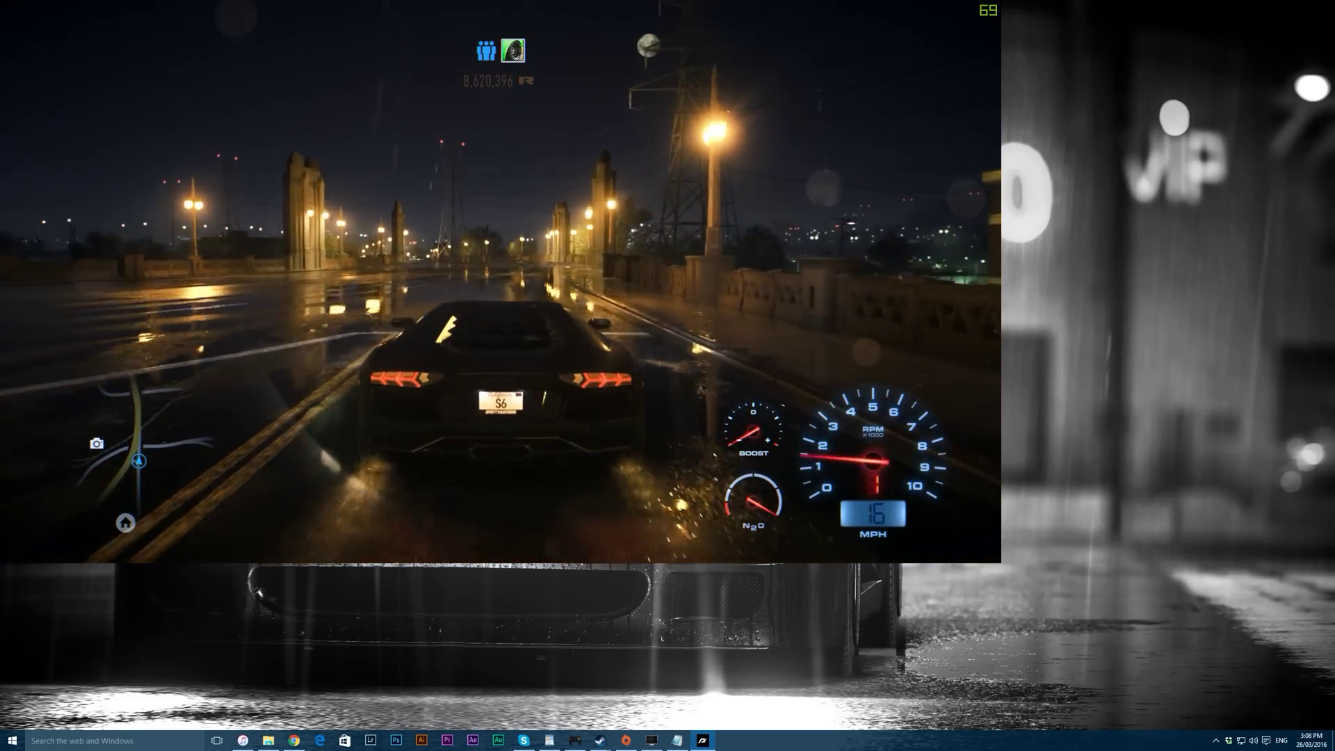
pyautogui.press('Down')
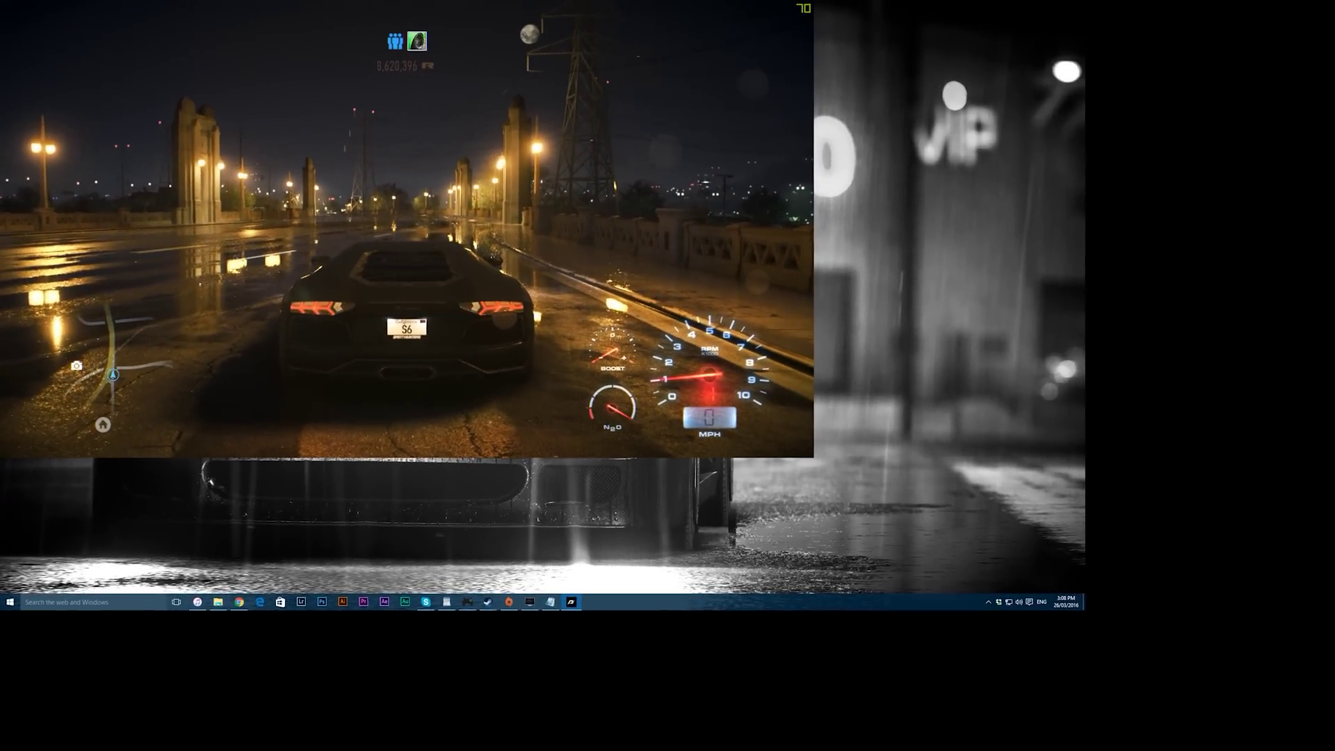
# - Switch to the NFS16 tool folder, launch NFS16 Cinematic Tools.exe, and minimise the open folder windows
pyautogui.hotkey('alt', 'Tab')
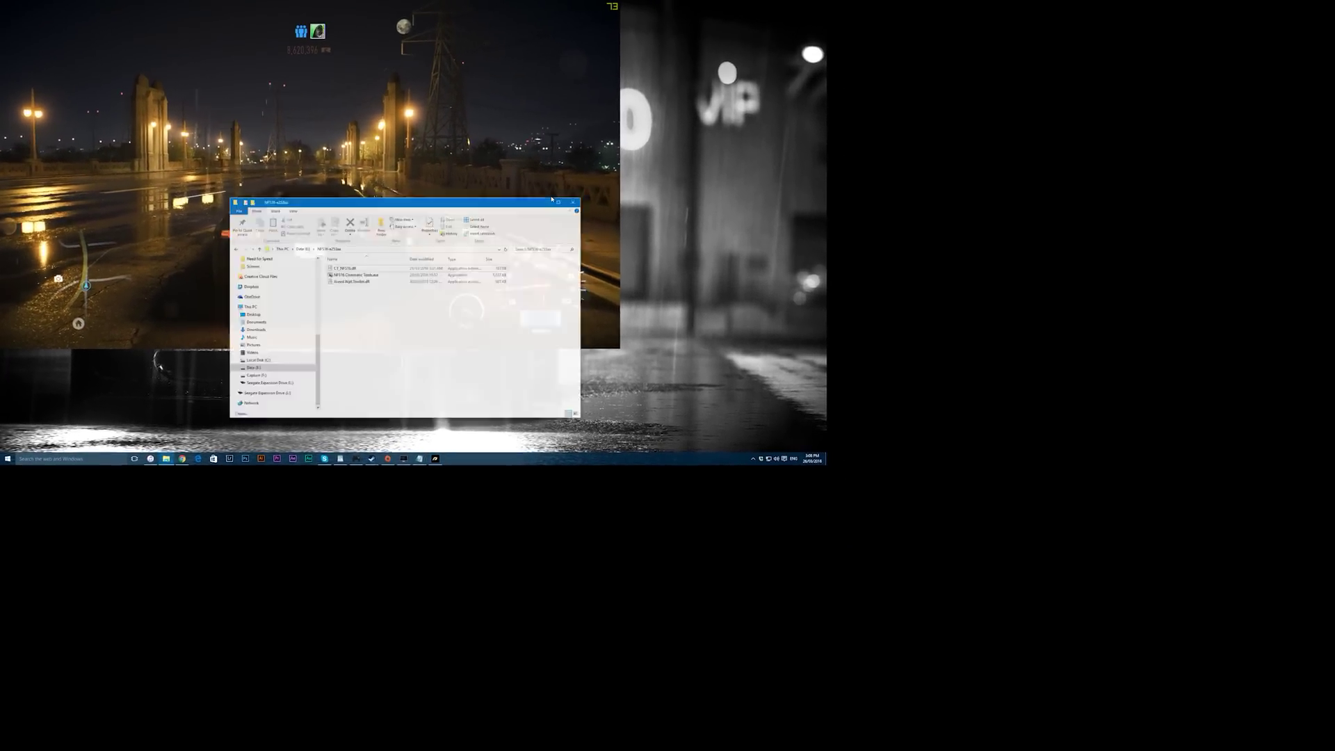
pyautogui.doubleClick(360, 293)
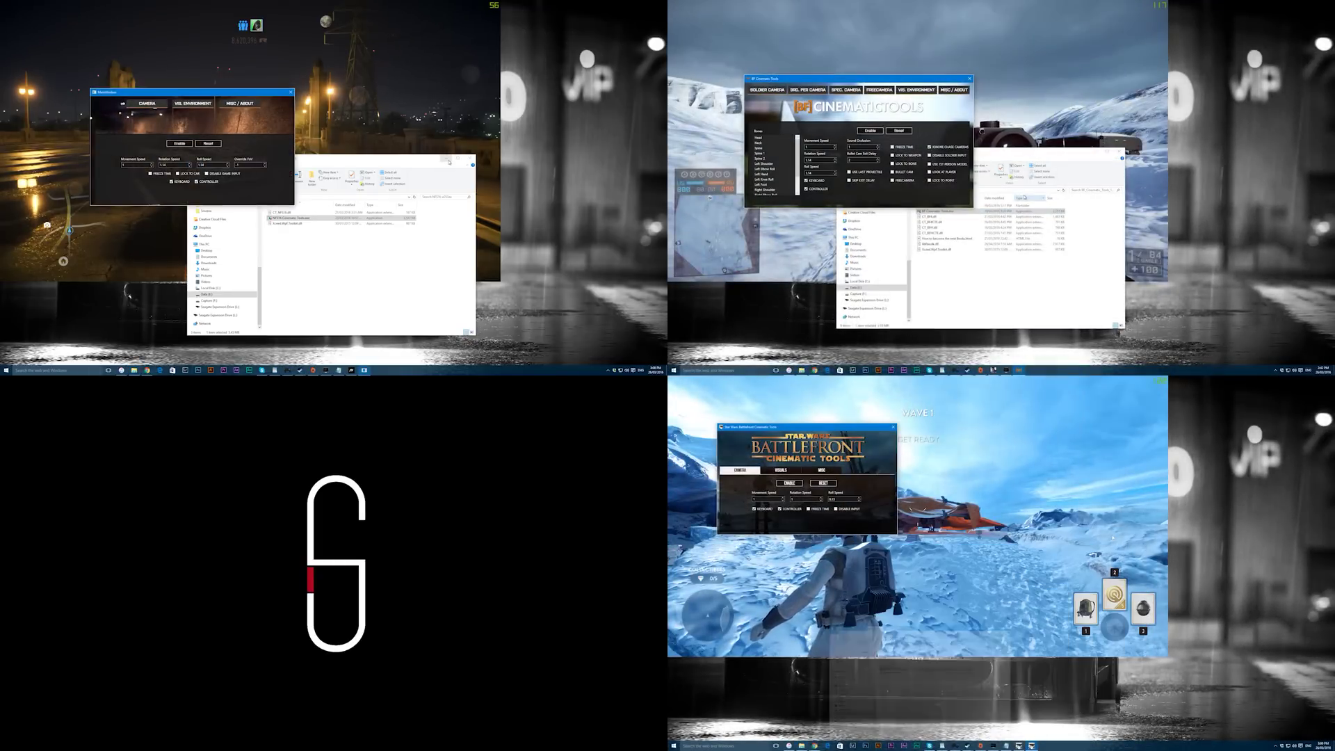
pyautogui.click(447, 159)
pyautogui.click(449, 161)
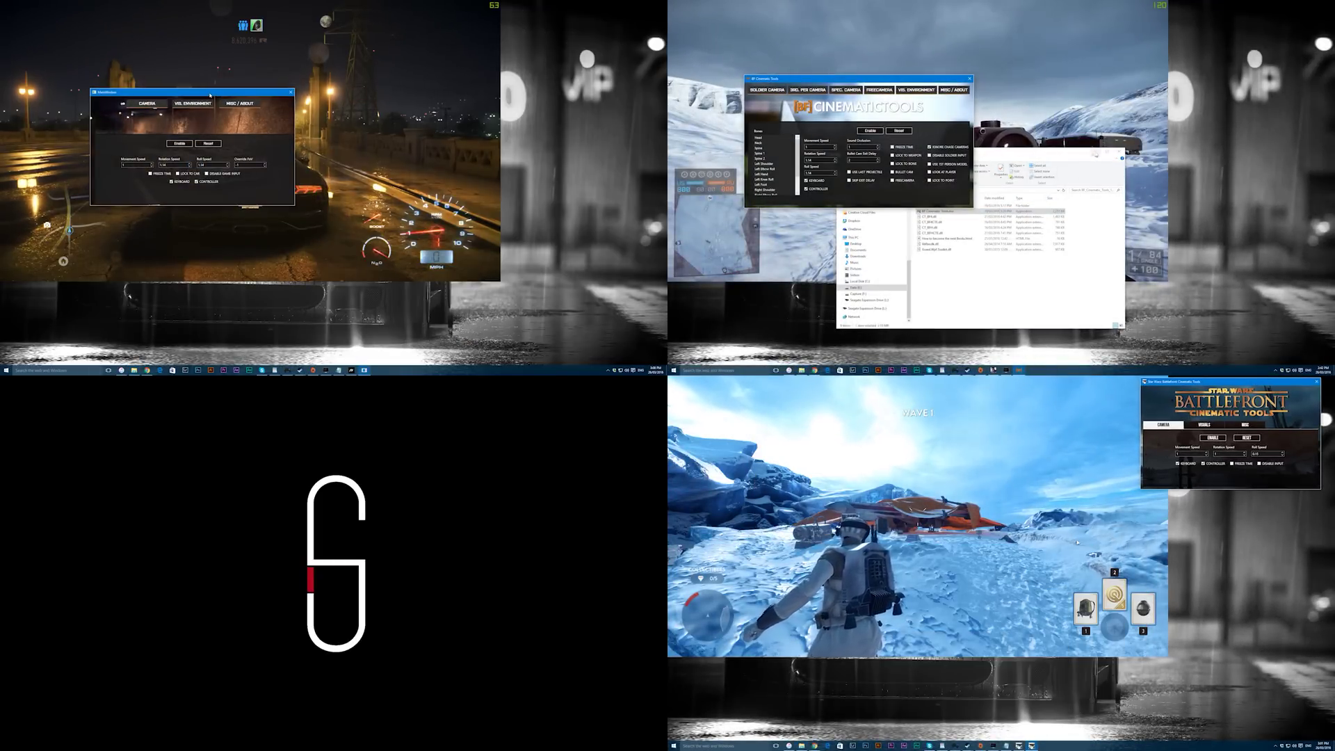
pyautogui.click(1096, 152)
# - Move the cinematic tools windows and their console windows beside the games so the game views are uncovered
pyautogui.moveTo(818, 89); pyautogui.dragTo(1106, 209)
pyautogui.moveTo(777, 435); pyautogui.dragTo(1256, 645)
pyautogui.moveTo(52, 13); pyautogui.dragTo(566, 277)
pyautogui.moveTo(1256, 644); pyautogui.dragTo(1253, 648)
pyautogui.moveTo(872, 82); pyautogui.dragTo(1226, 10)
pyautogui.moveTo(134, 91); pyautogui.dragTo(488, 9)
pyautogui.moveTo(1109, 210); pyautogui.dragTo(1227, 271)
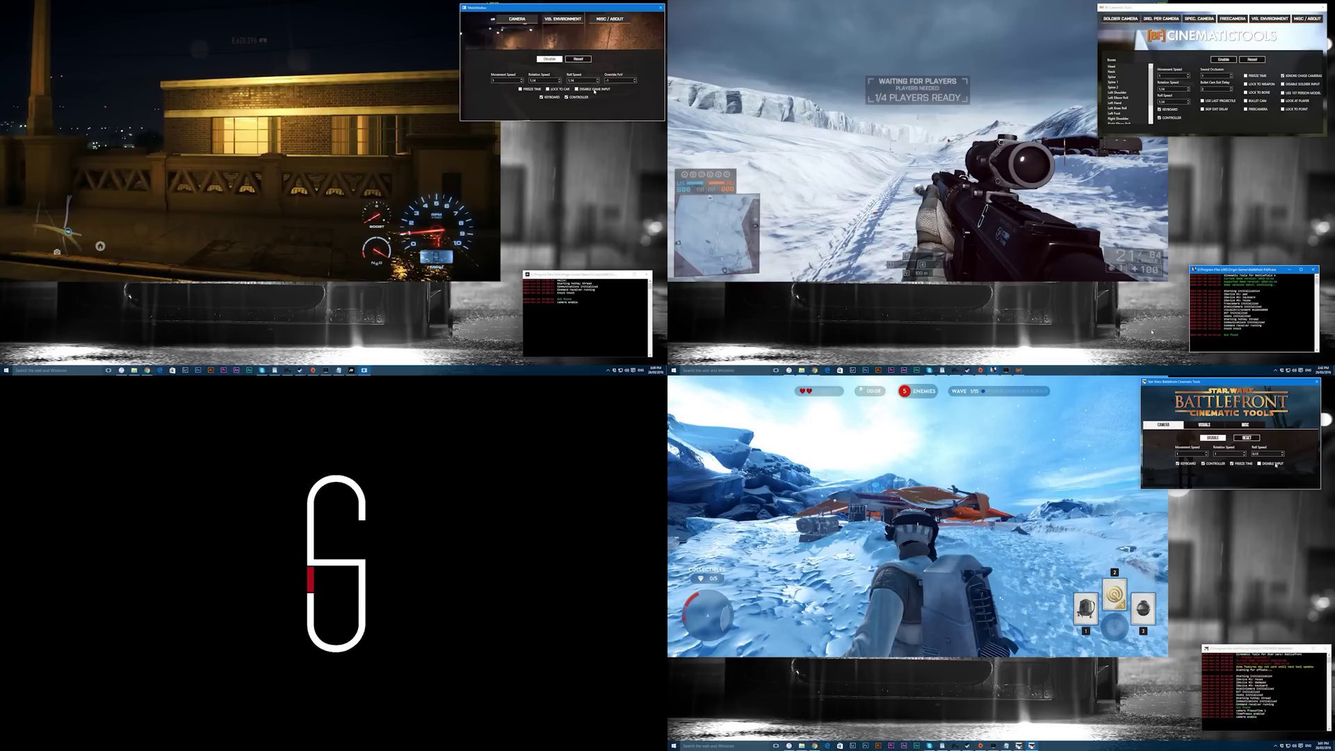
# - Enable the free camera in the Need for Speed, Battlefield and Star Wars Battlefront cinematic tools
pyautogui.click(549, 60)
pyautogui.click(1212, 438)
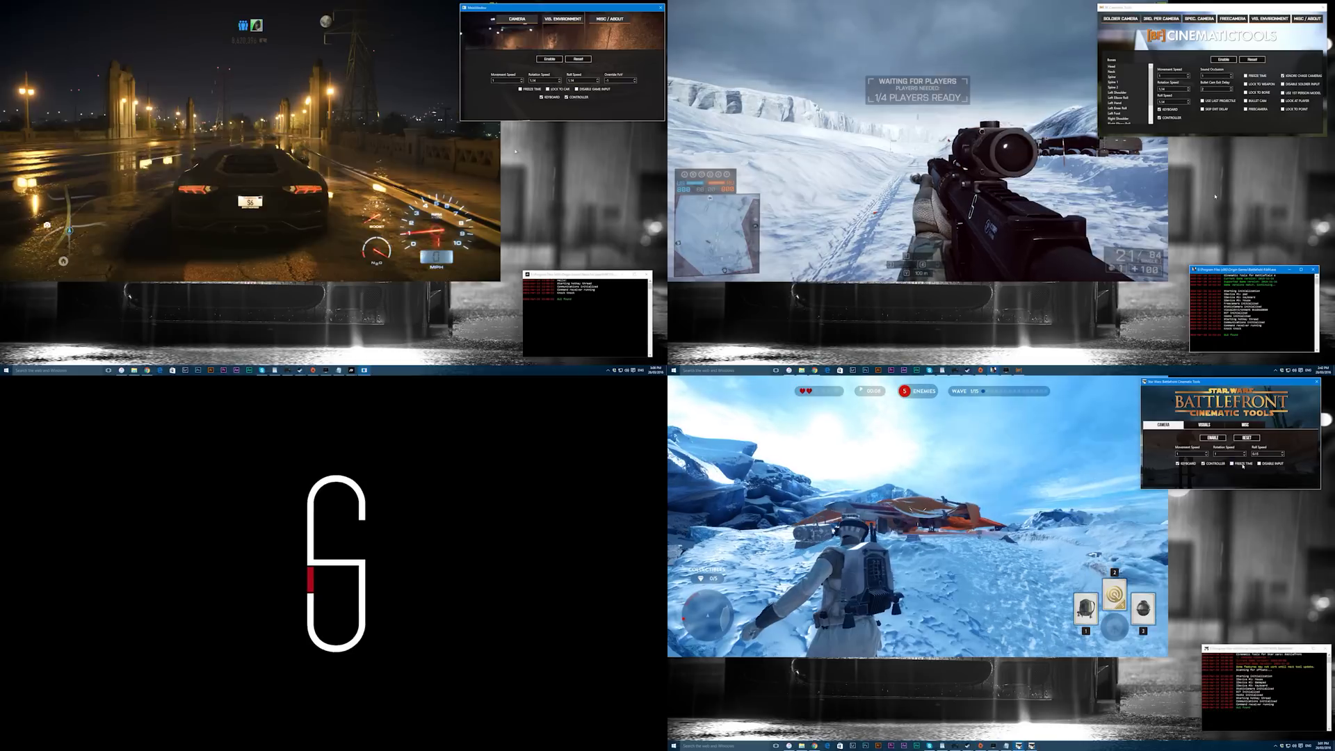
pyautogui.click(549, 59)
pyautogui.click(1225, 60)
pyautogui.click(1212, 437)
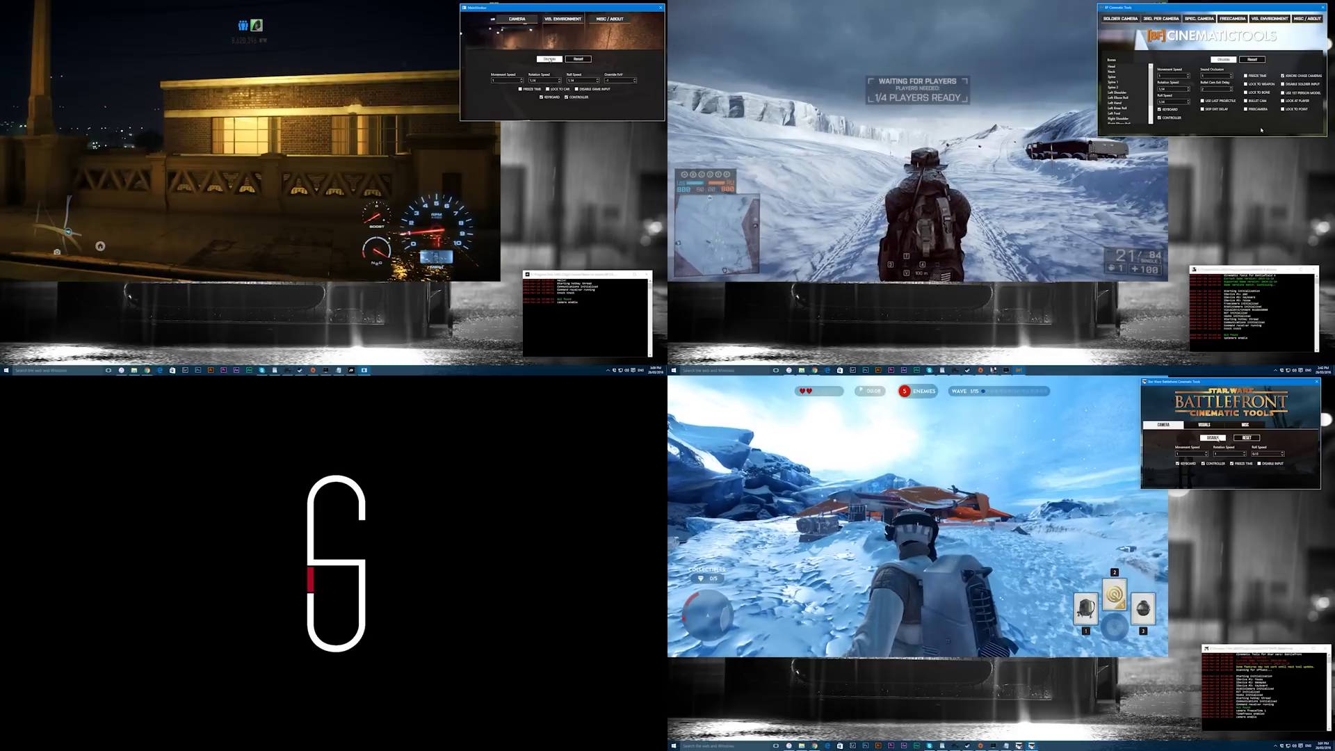
# - Disable game input in the Need for Speed and Battlefront tools and soldier input in the Battlefield tool
pyautogui.click(576, 89)
pyautogui.click(1282, 84)
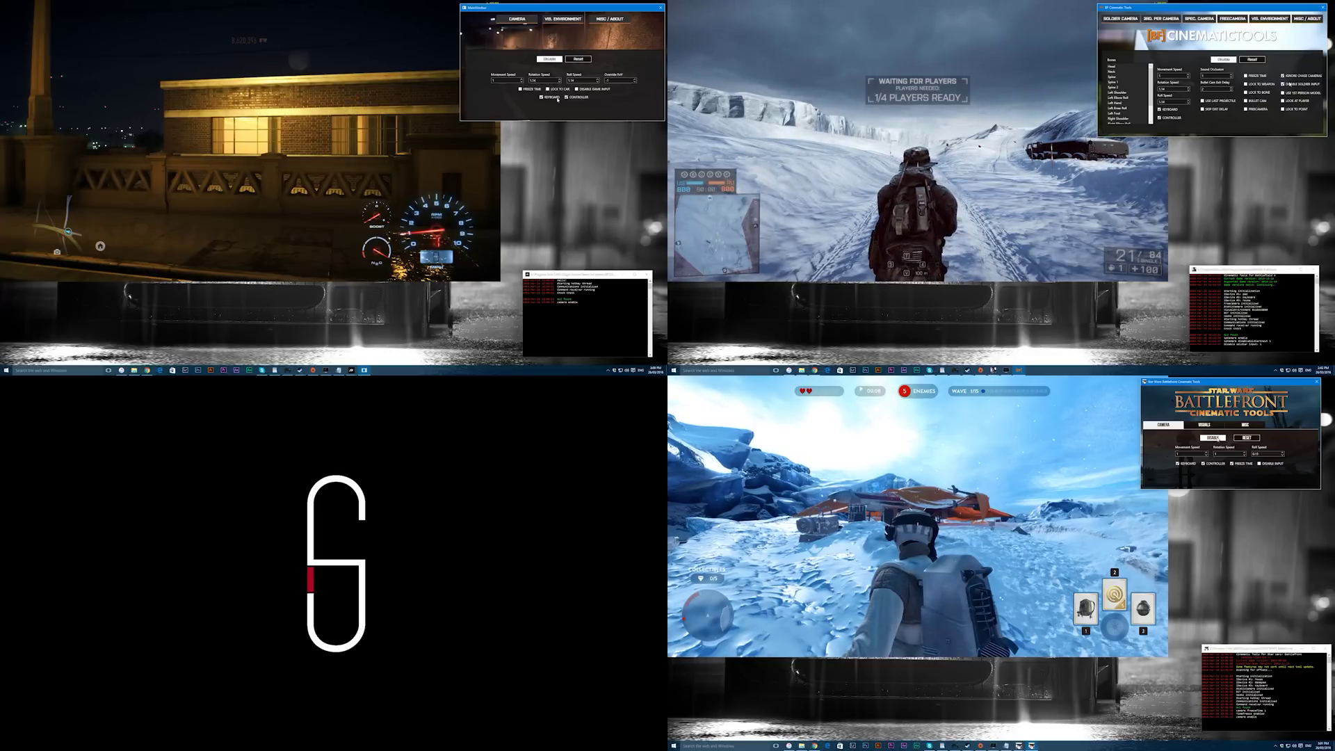
pyautogui.click(1276, 464)
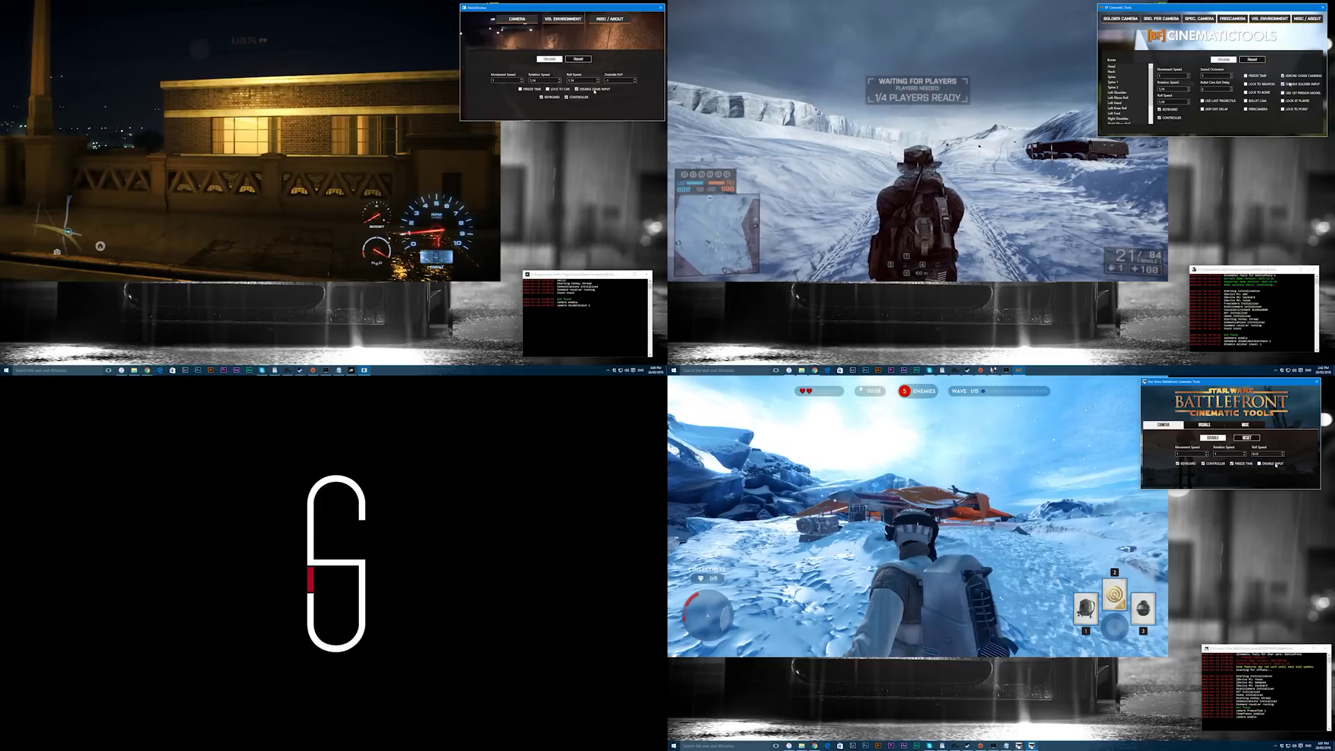
# - Set the Battlefront camera's movement speed to 5 and rotation and roll speeds to 0.5, and toggle Freecamming in the Battlefield tool
pyautogui.click(1257, 109)
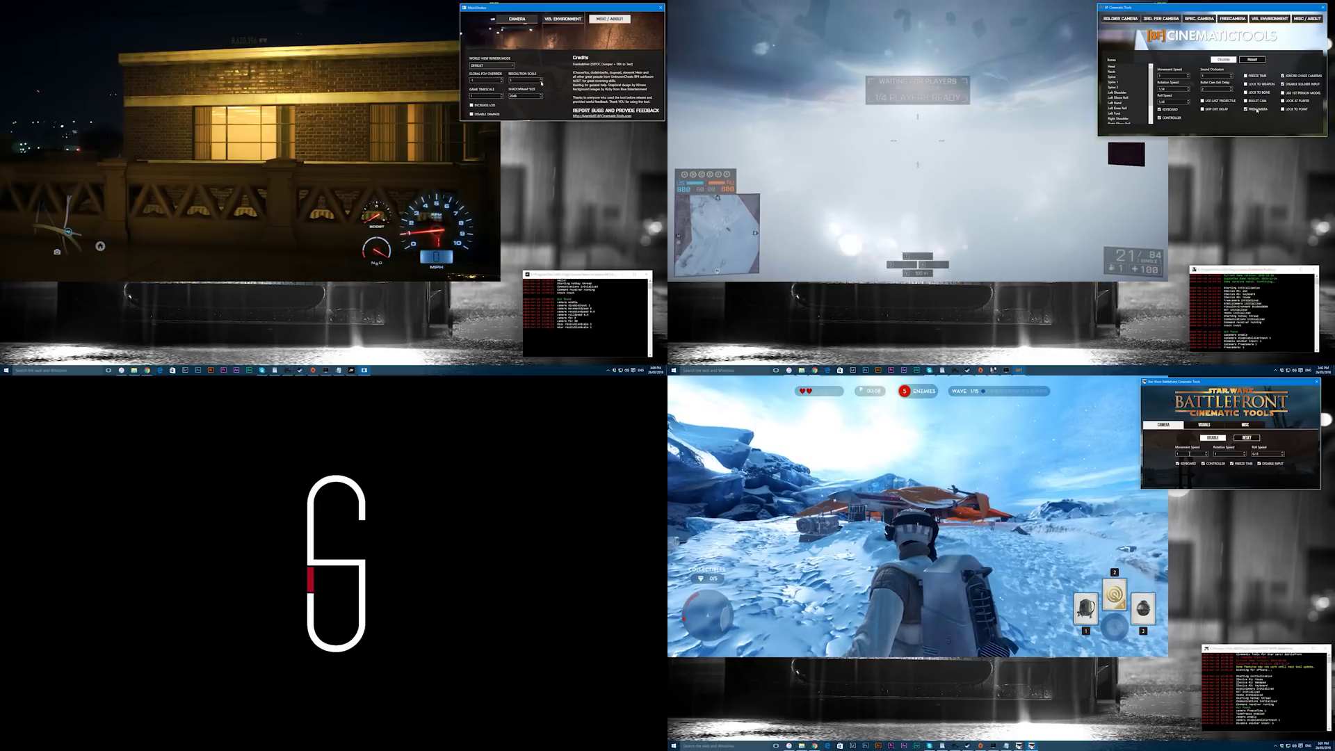
pyautogui.doubleClick(1179, 454)
pyautogui.write('5')
pyautogui.doubleClick(1257, 110)
pyautogui.doubleClick(1216, 454)
pyautogui.write('0.5')
pyautogui.doubleClick(1257, 453)
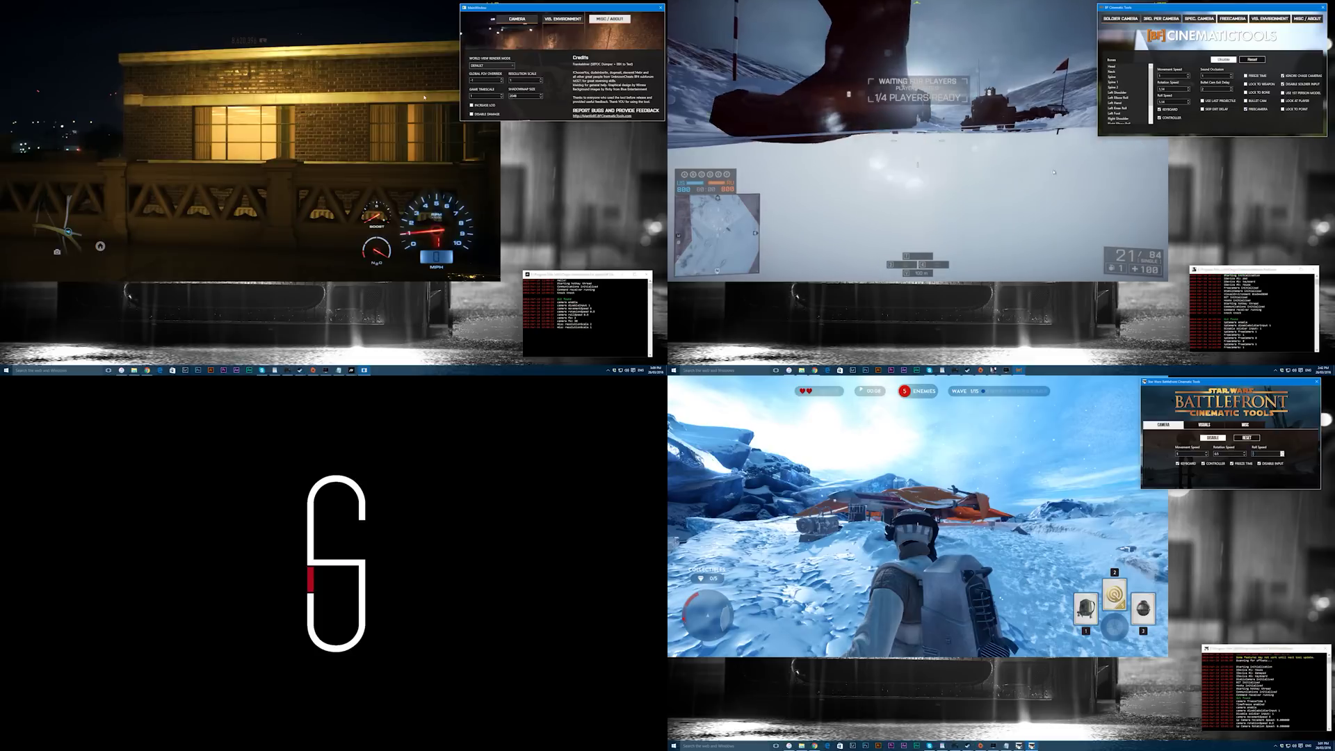
pyautogui.write('.5')
# - Give focus to each game and fly the free camera around to frame the car and the soldiers
pyautogui.click(1112, 98)
pyautogui.click(422, 97)
pyautogui.click(1082, 515)
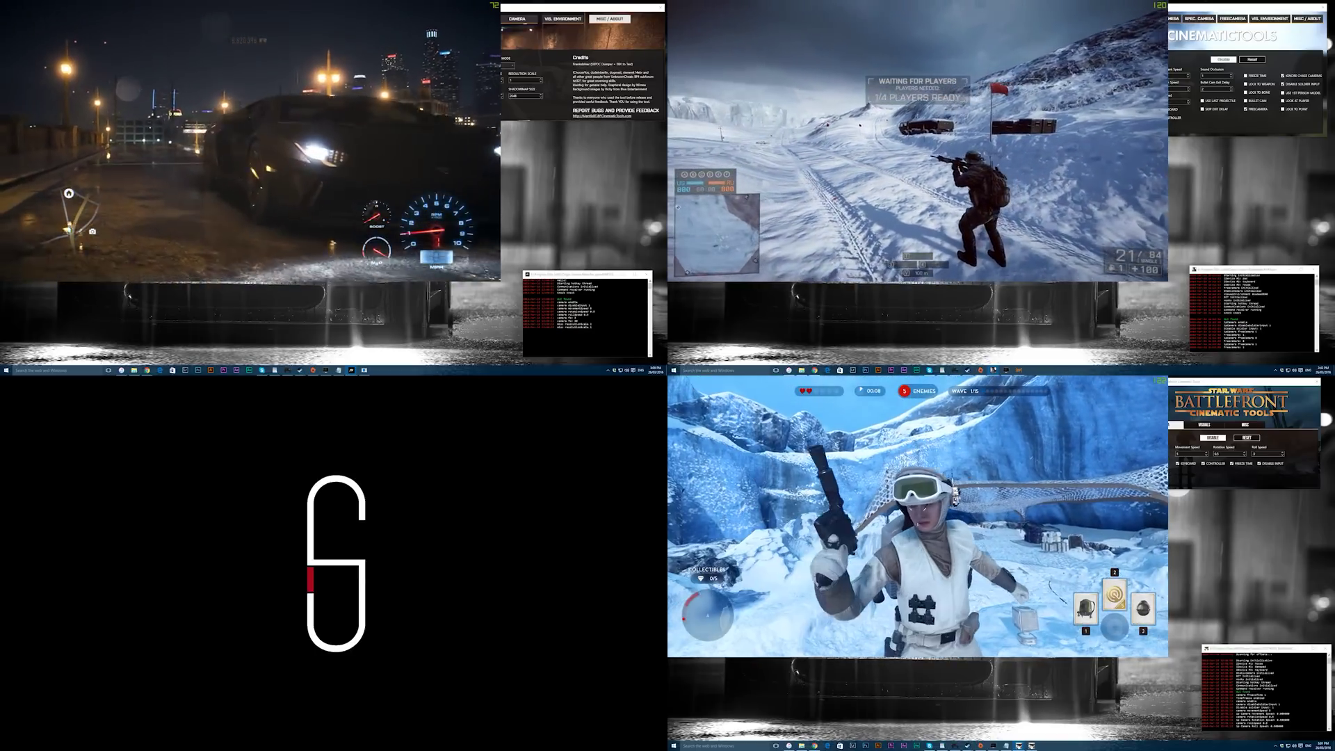
# - Set the global FOV to 30 in the Battlefront tool's Misc settings and return to the game
pyautogui.hotkey('alt', 'Tab')
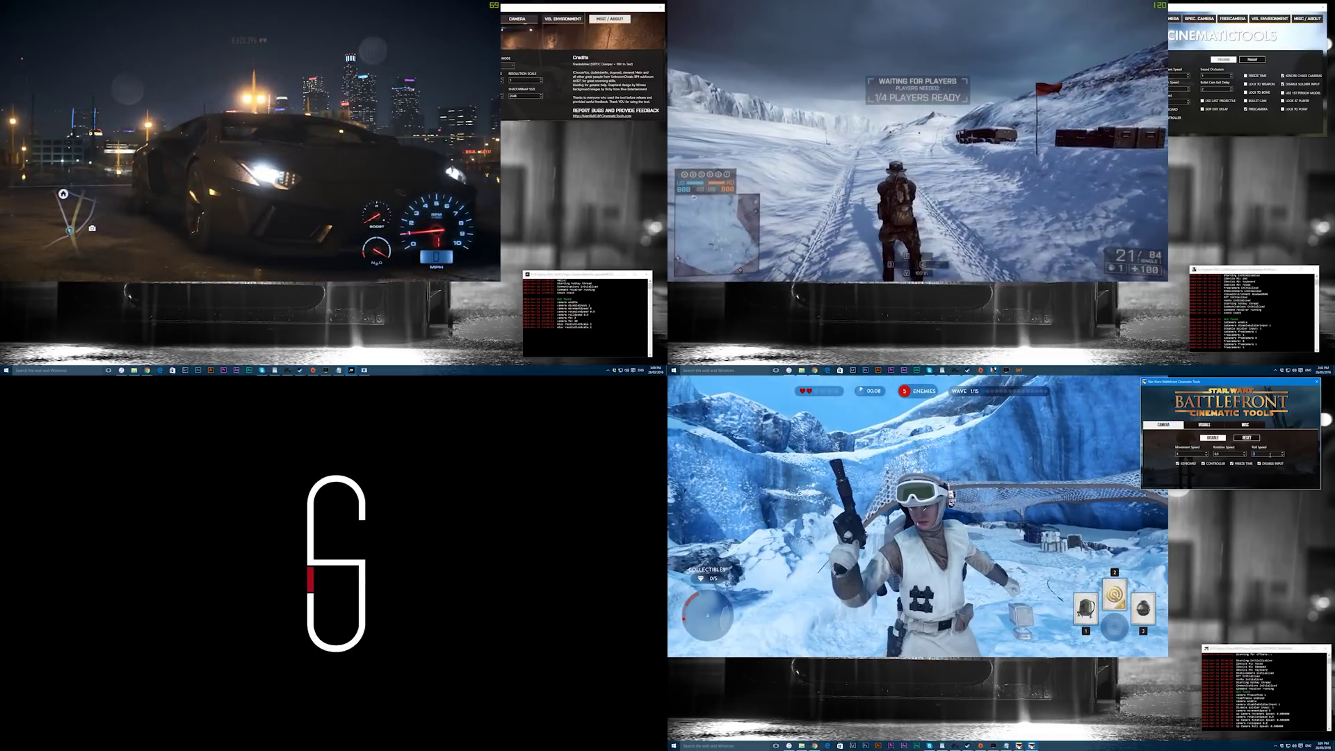
pyautogui.hotkey('alt', 'Tab')
pyautogui.click(1244, 424)
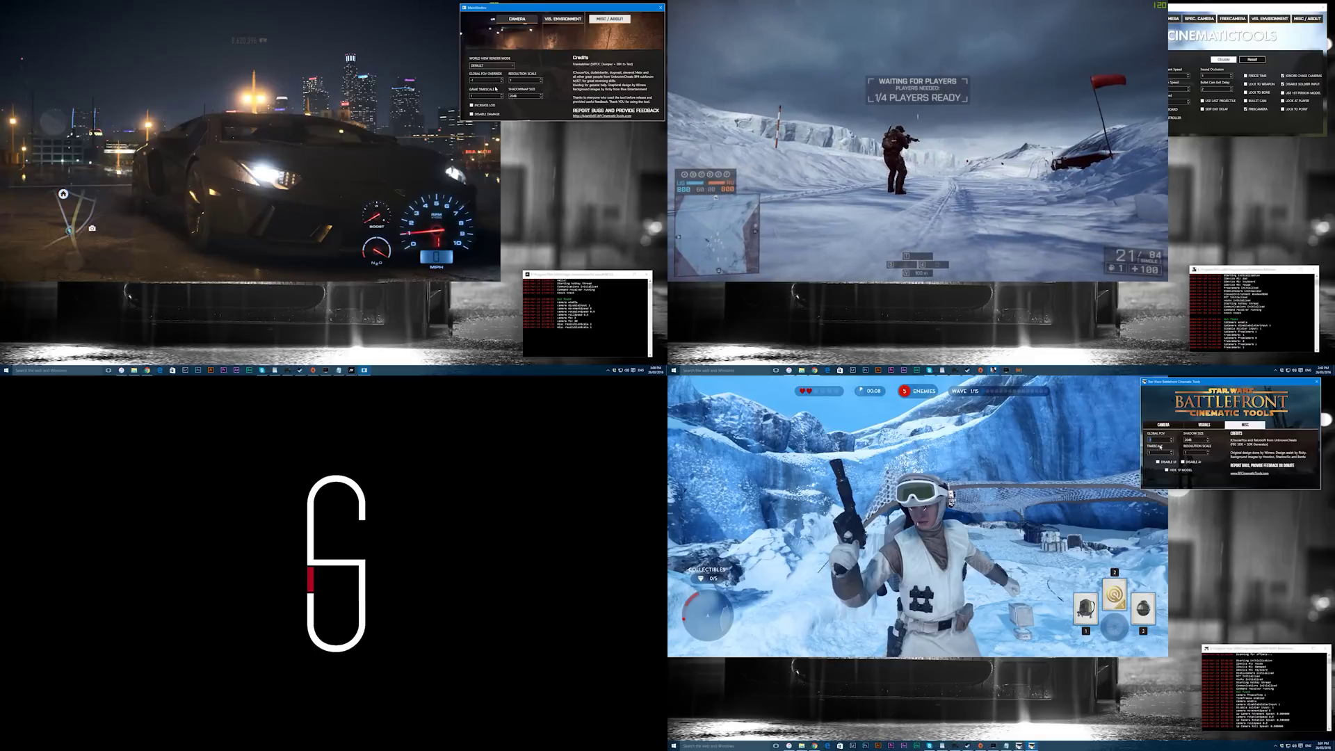
pyautogui.hotkey('alt', 'Tab')
pyautogui.write('30')
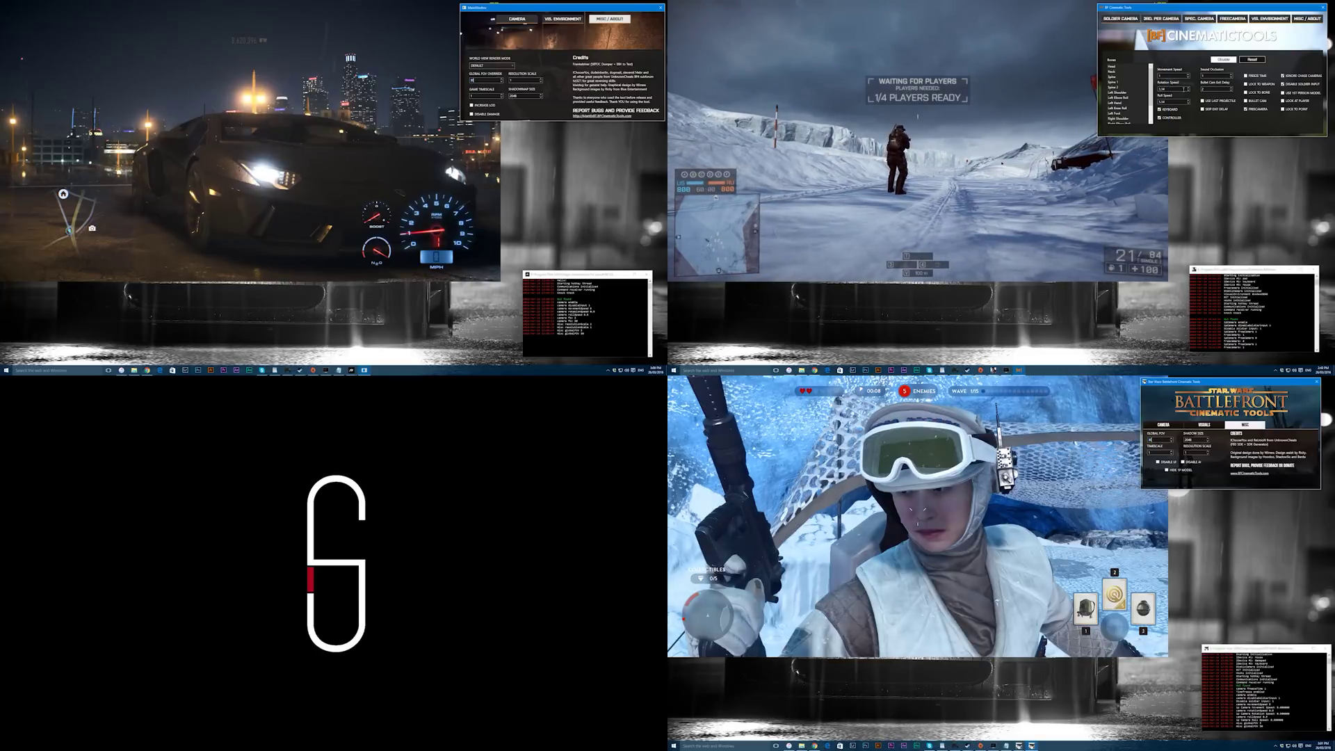
pyautogui.hotkey('alt', 'Tab')
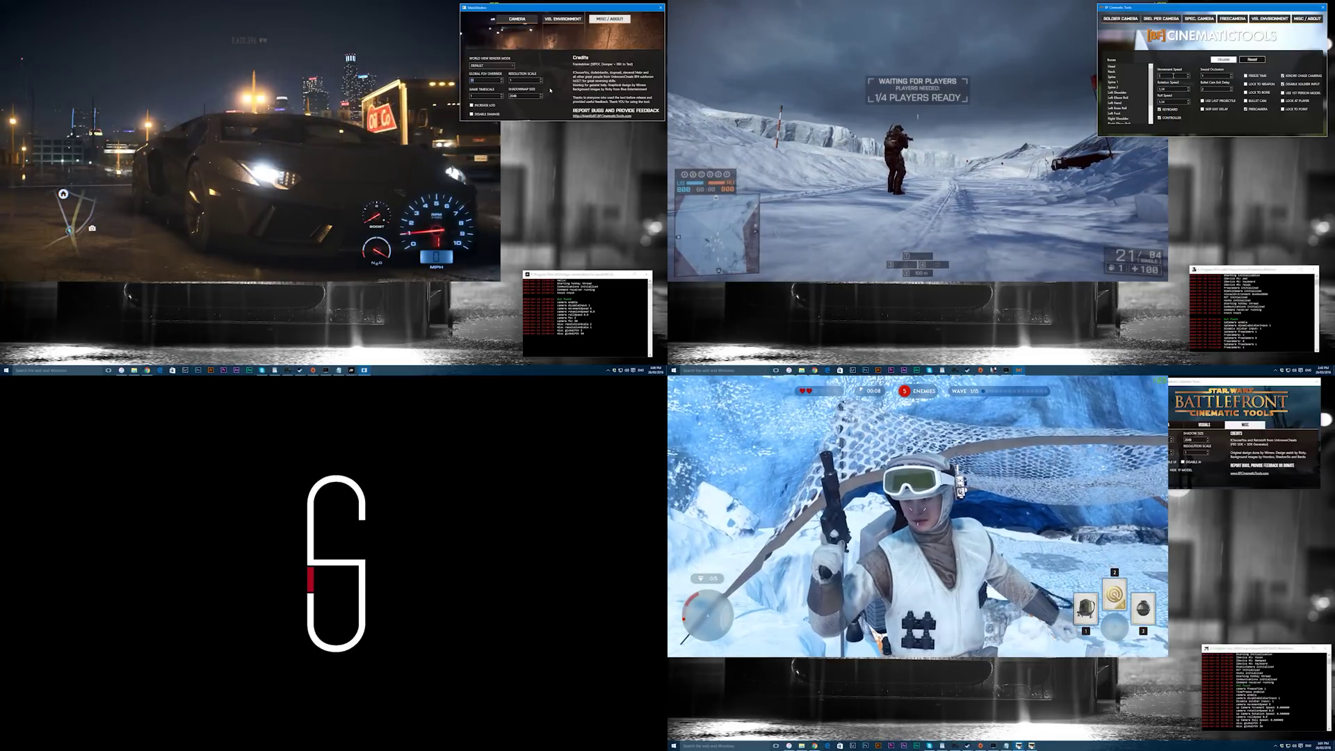
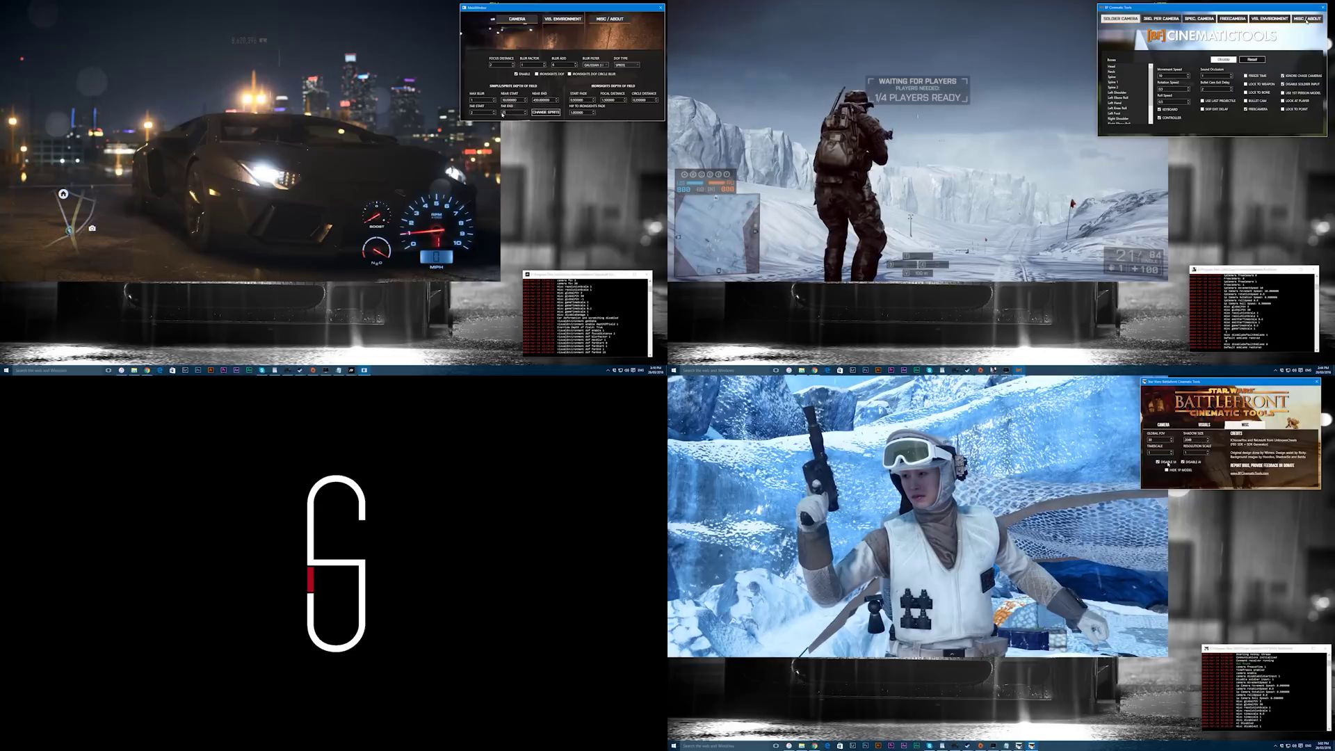
# - Open the Battlefield tool's Misc / About settings and toggle the UI display in the Battlefront tool, leaving the in-game HUD hidden
pyautogui.click(1307, 19)
pyautogui.click(525, 110)
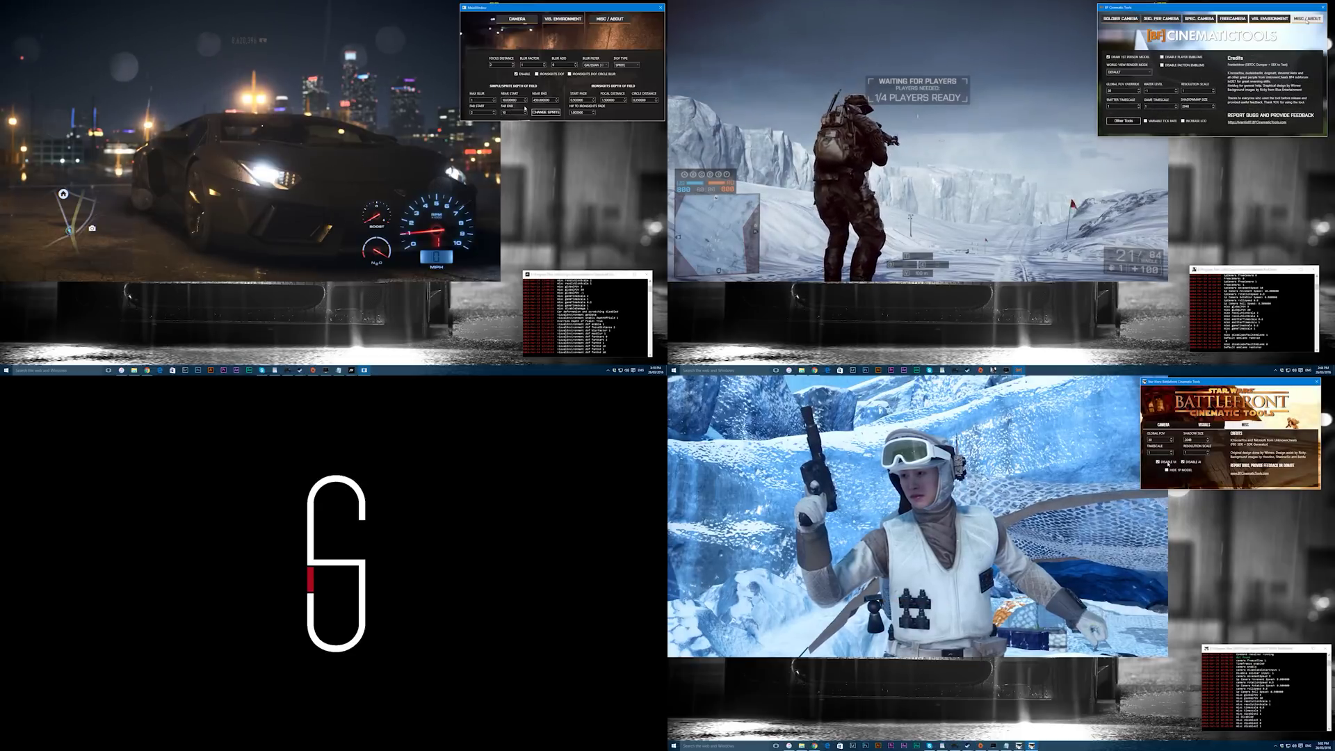
pyautogui.click(1168, 462)
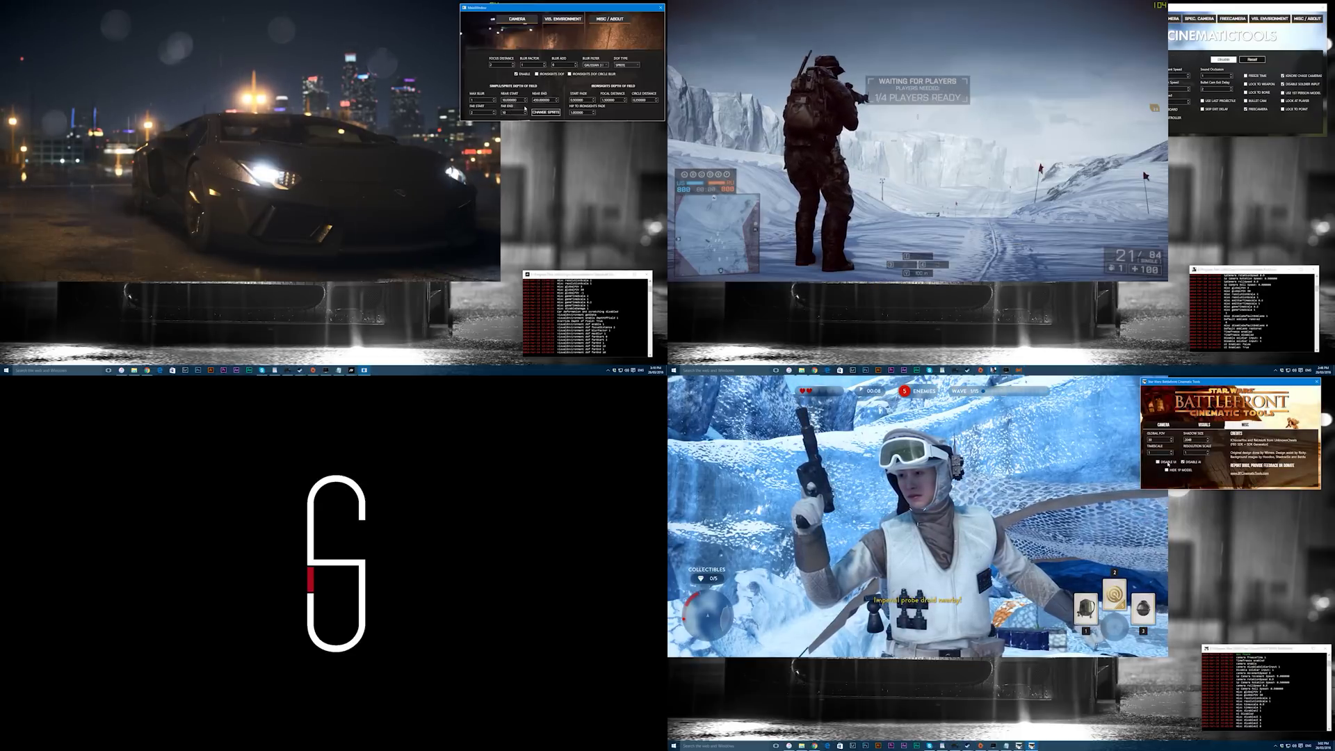
pyautogui.click(1167, 462)
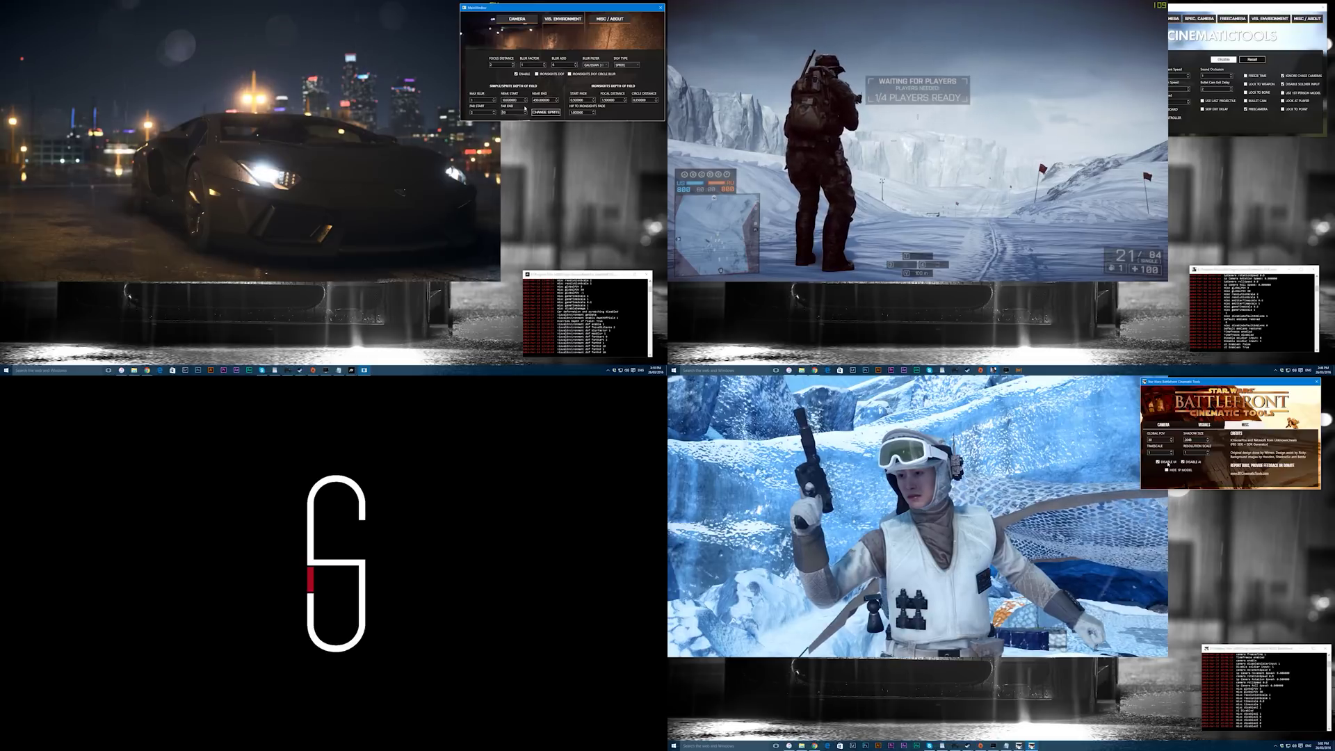
pyautogui.press('F10')
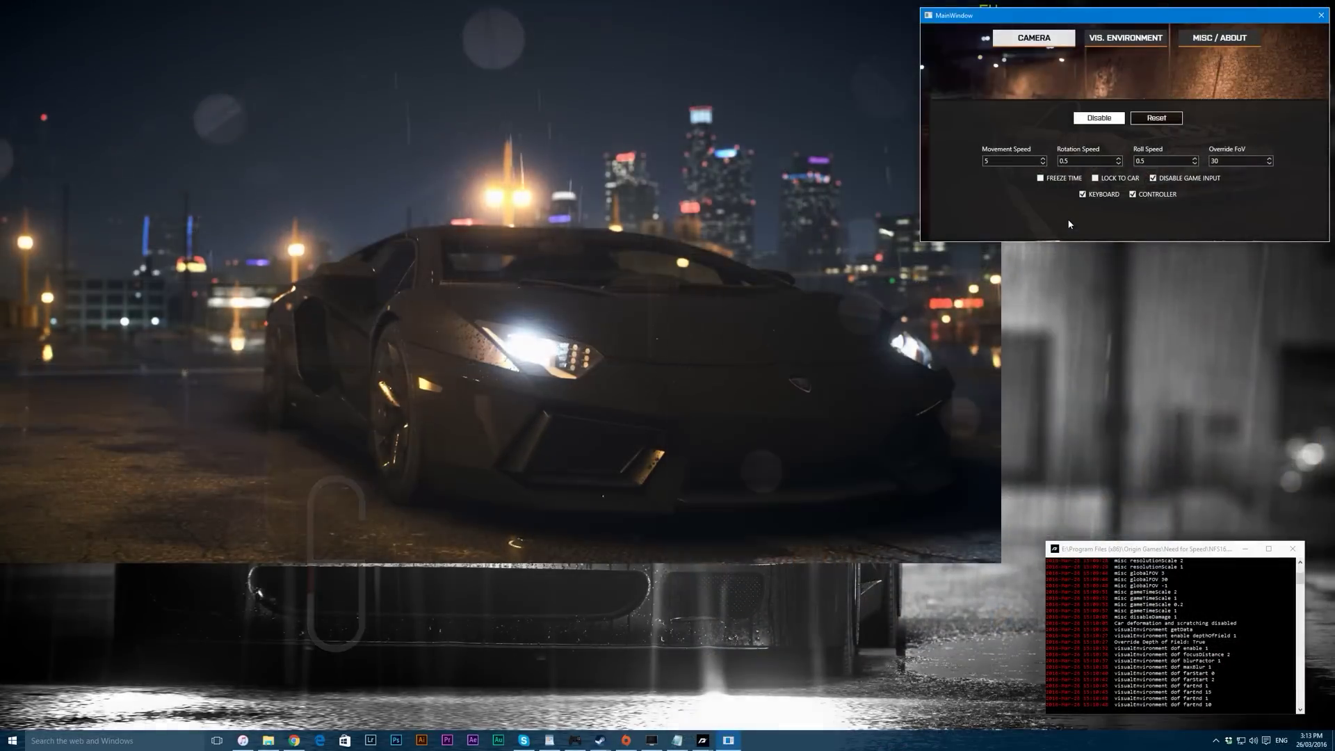
# - Lock the Need for Speed camera to the car, turn off Disable Game Input, Keyboard and Controller, and return to the game
pyautogui.click(1108, 179)
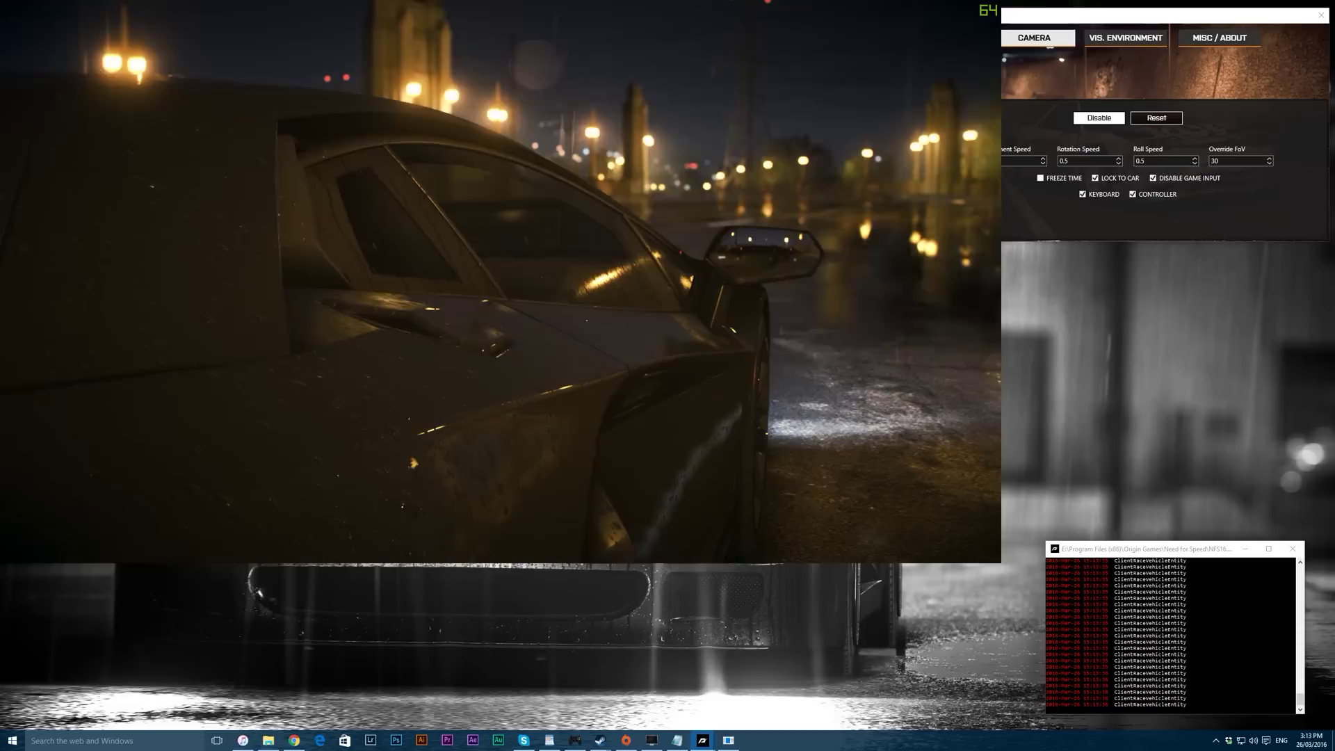
pyautogui.click(1177, 179)
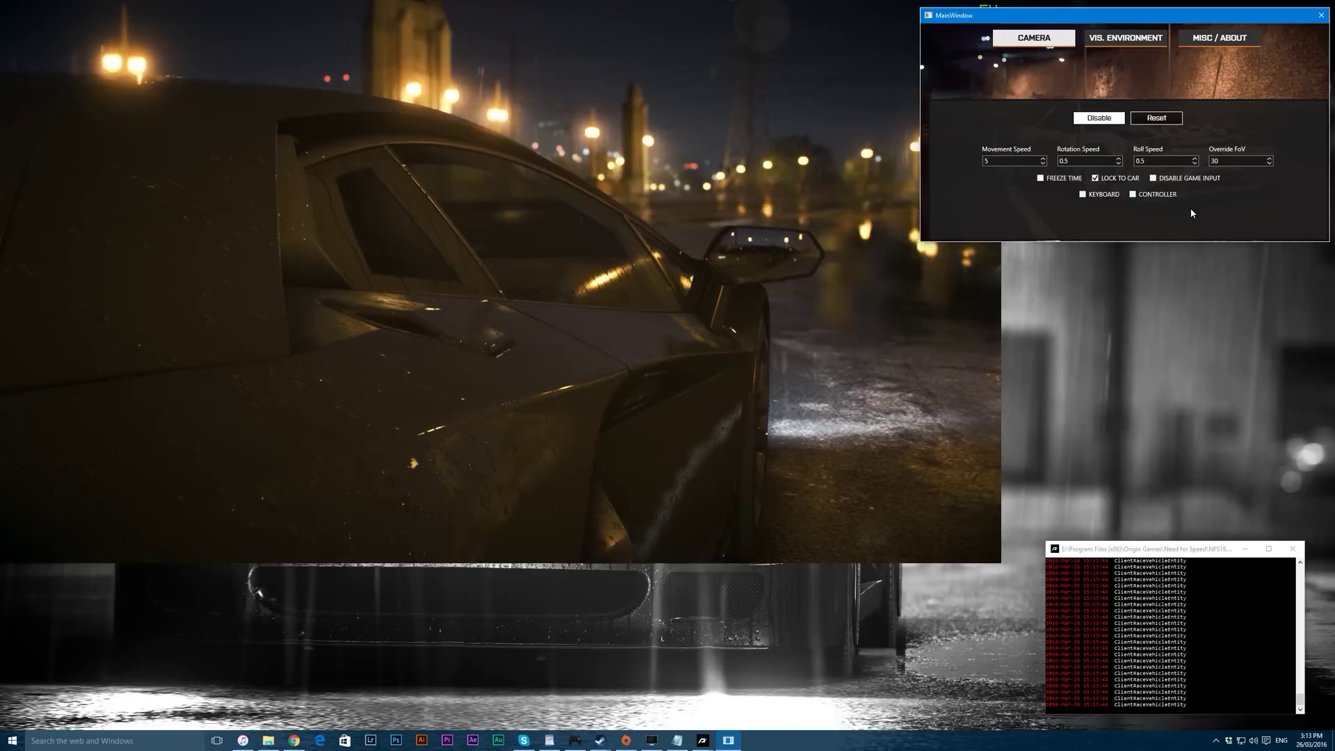
pyautogui.click(834, 306)
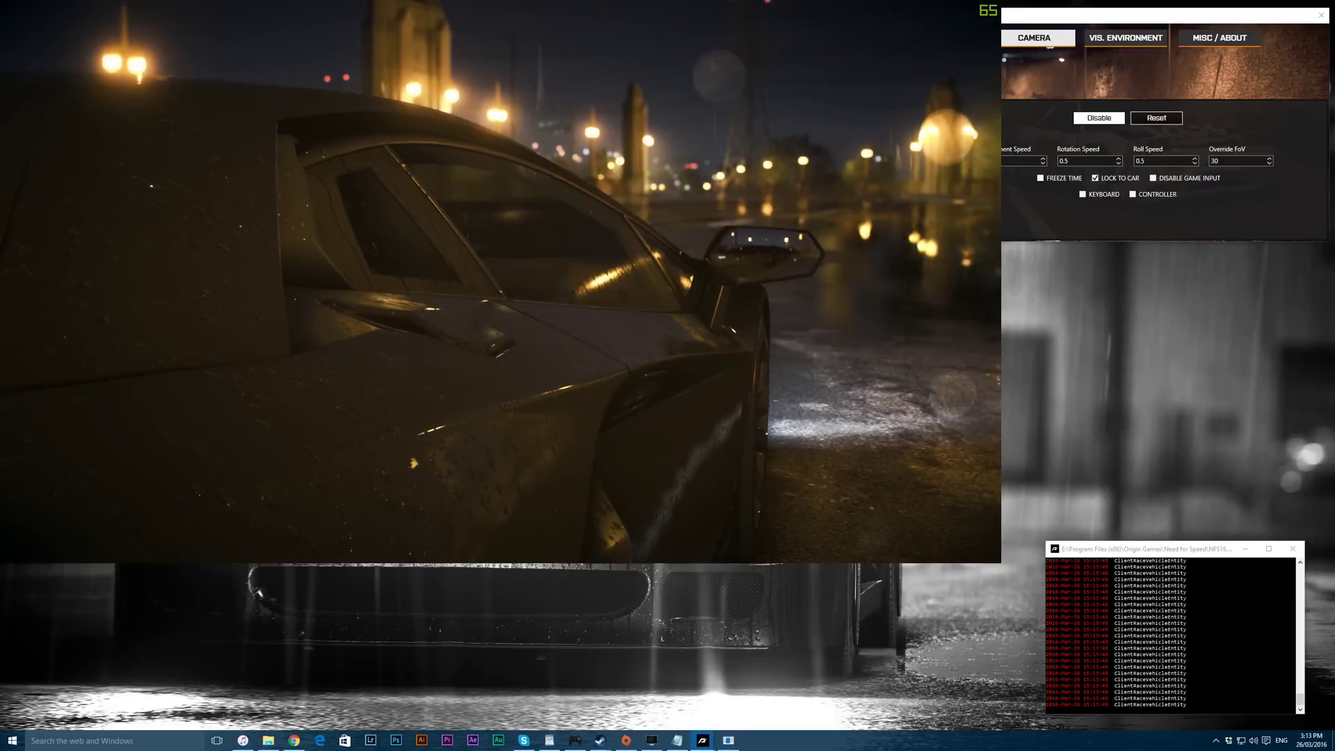